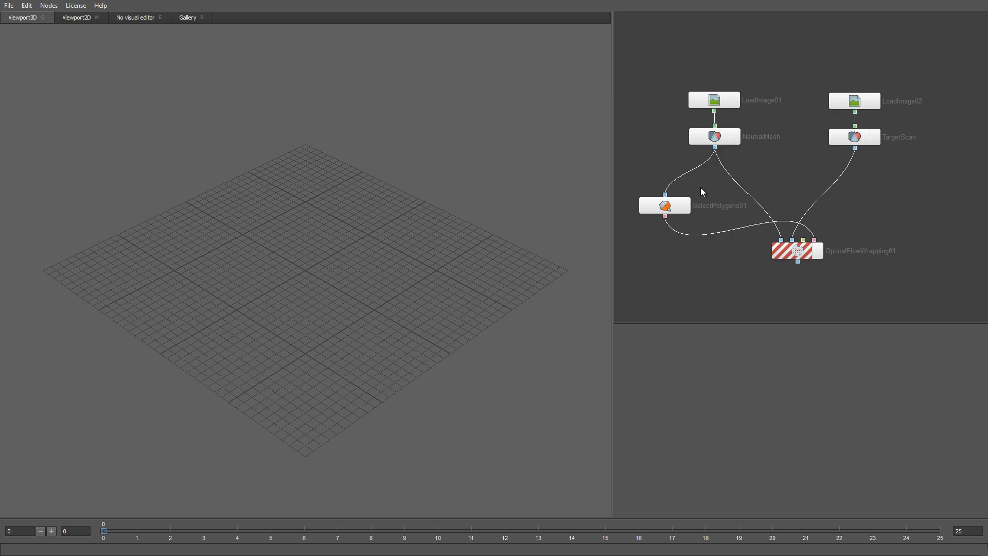
# Step: Display the neutral mesh and inspect the SelectPolygons01 polygon selection in its visual editor
pyautogui.click(735, 136)
pyautogui.moveTo(361, 289); pyautogui.dragTo(455, 238)
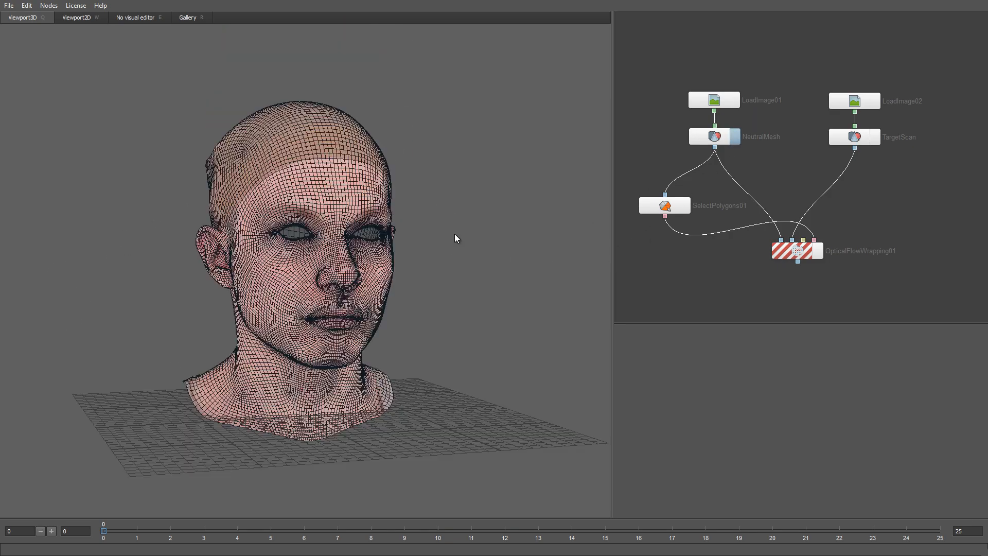
pyautogui.moveTo(393, 271); pyautogui.dragTo(405, 316, button='right')
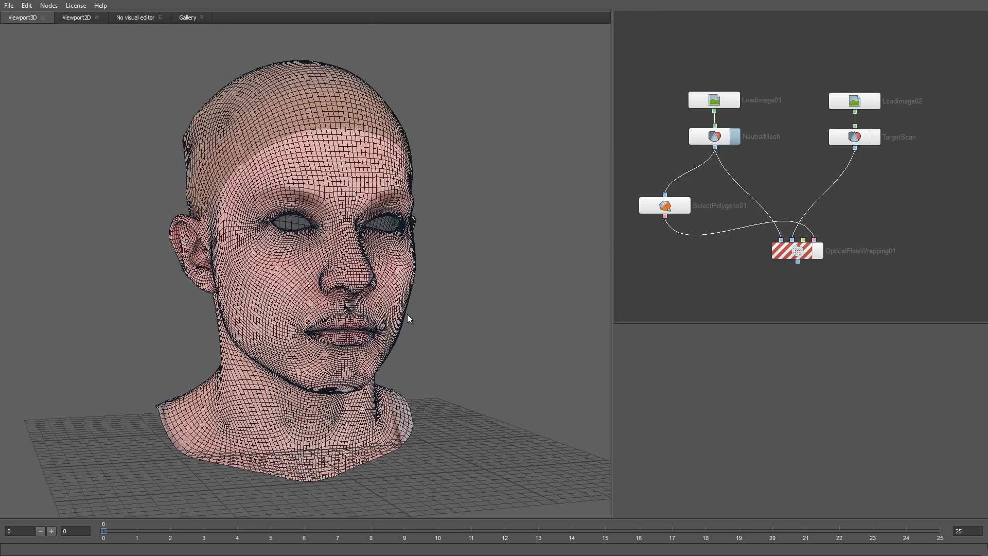
pyautogui.click(642, 205)
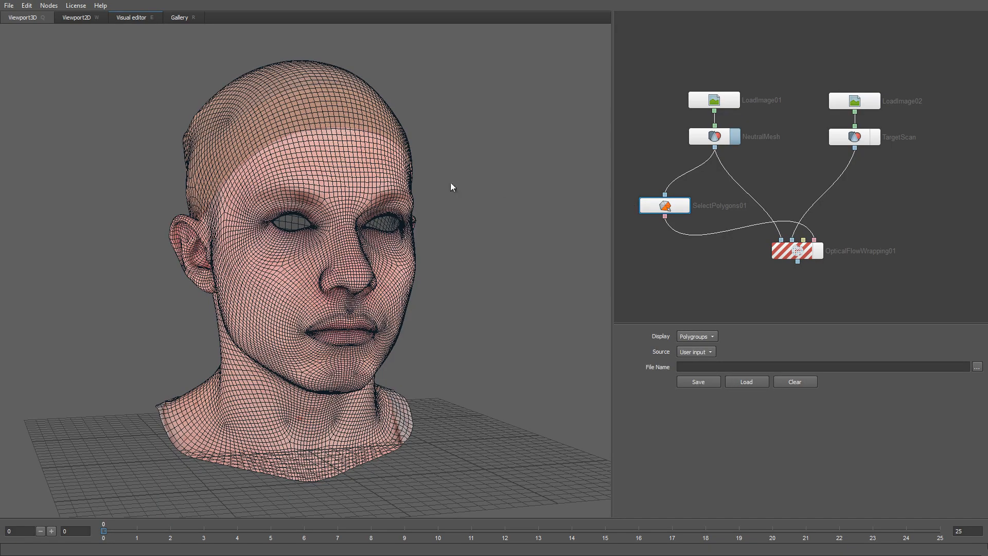
pyautogui.press('e')
pyautogui.moveTo(330, 313); pyautogui.dragTo(306, 323)
pyautogui.press('q')
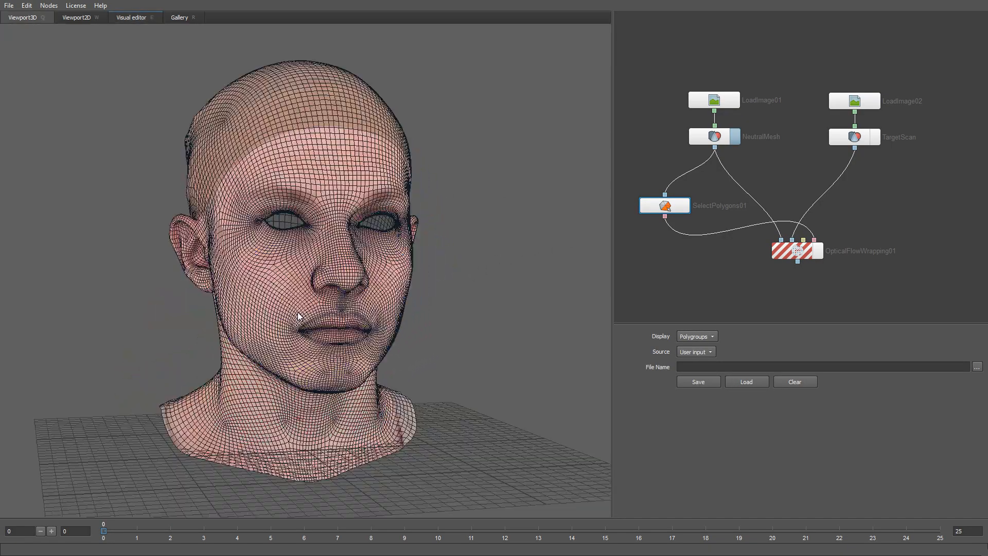
# Step: Show the target scan and compute OpticalFlowWrapping01 to fit the neutral mesh onto it
pyautogui.click(801, 251)
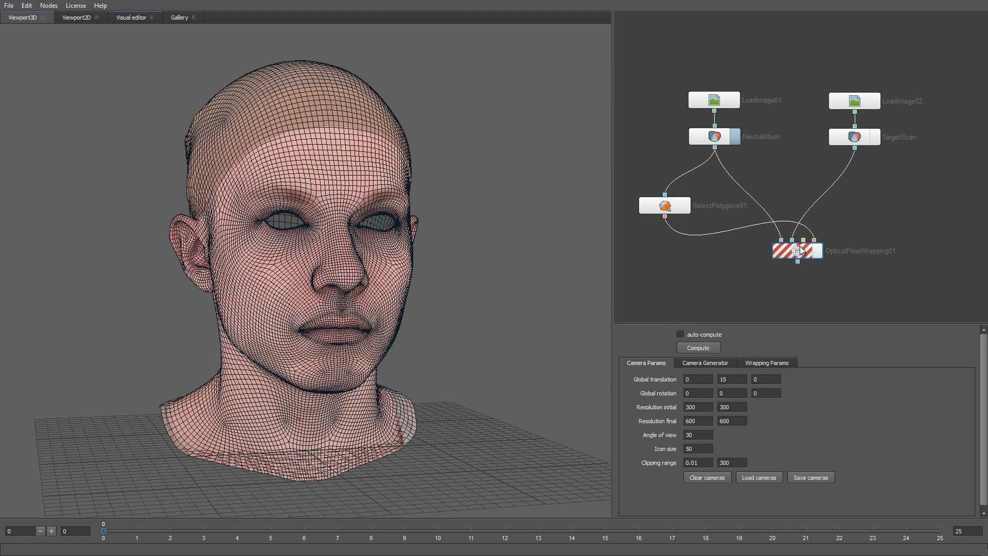
pyautogui.click(876, 137)
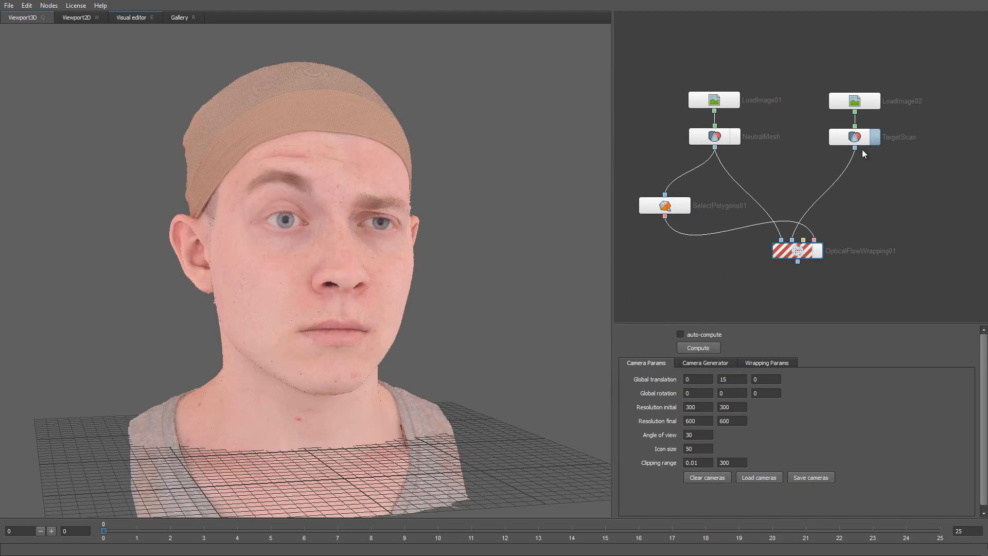
pyautogui.scroll(3, 384, 313)
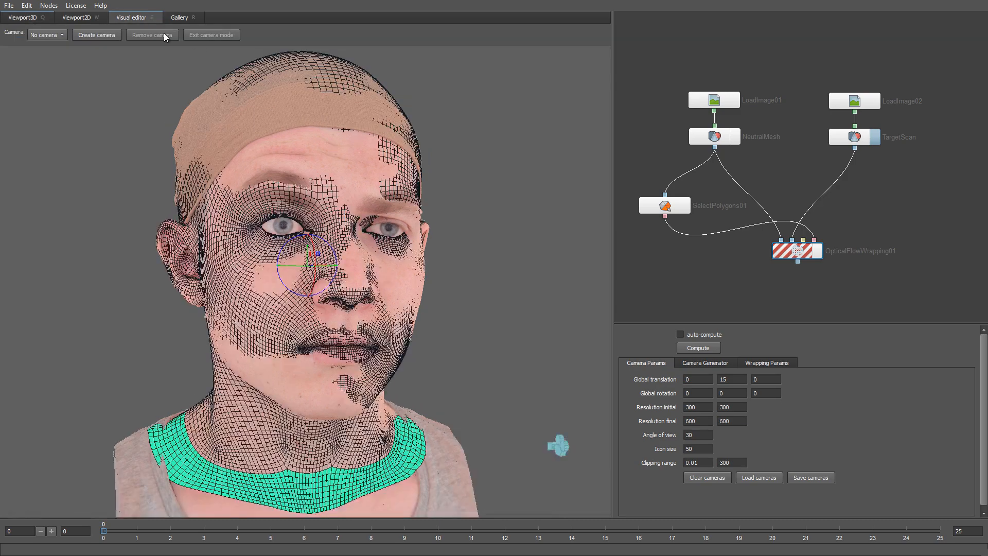
pyautogui.click(694, 348)
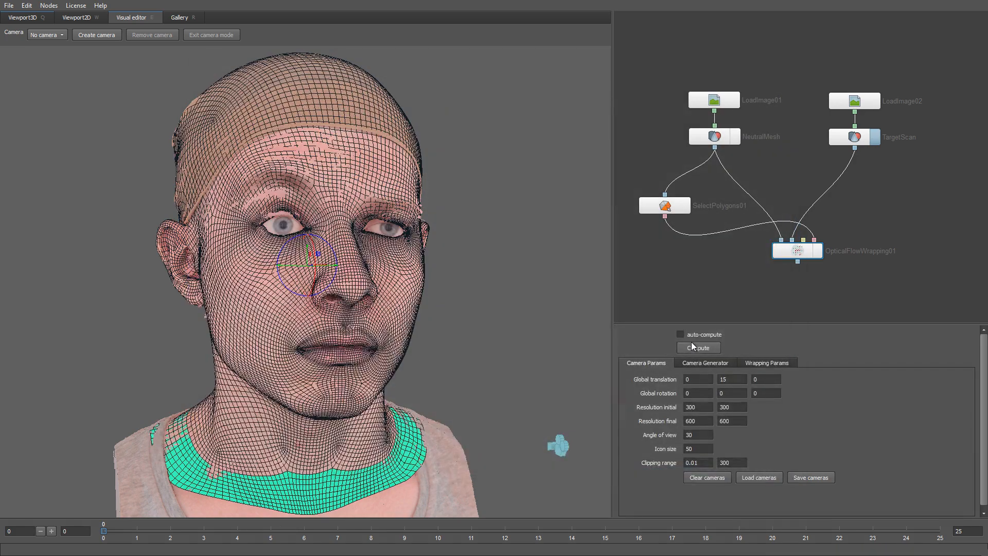
pyautogui.scroll(3, 289, 221)
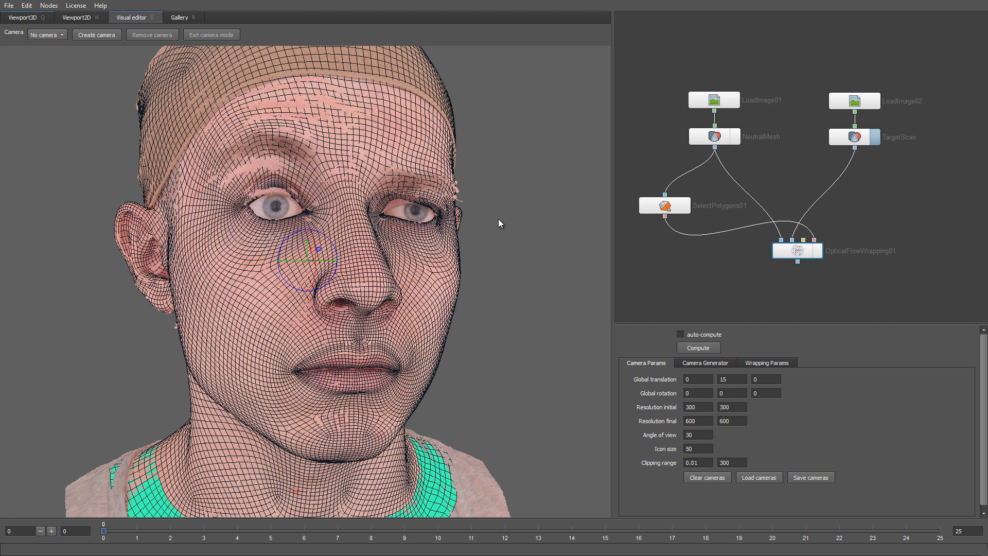
pyautogui.rightClick(894, 208)
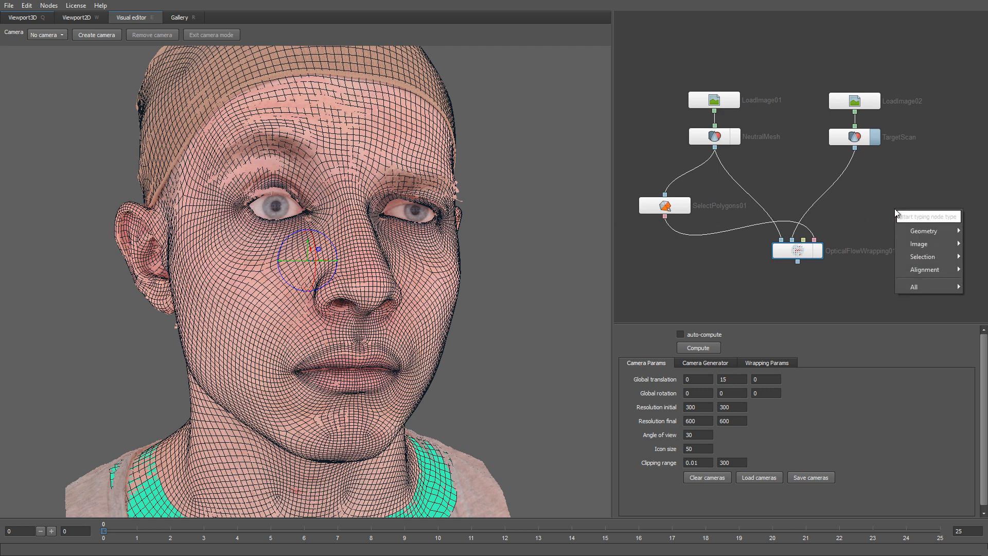
# Step: Add a SelectPoints01 node fed by NeutralMesh and TargetScan, with Sync views enabled
pyautogui.moveTo(909, 257)
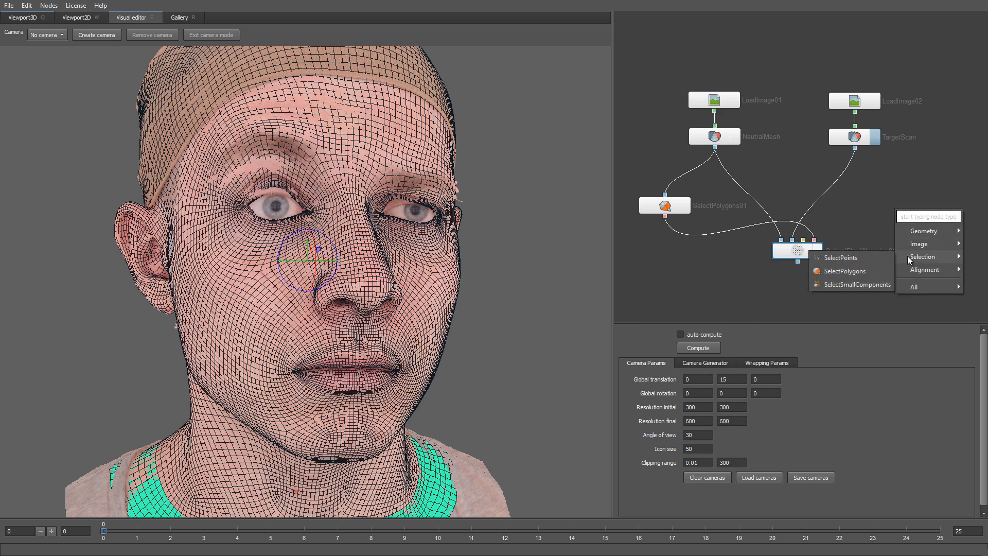
pyautogui.click(877, 258)
pyautogui.moveTo(910, 220); pyautogui.dragTo(883, 212)
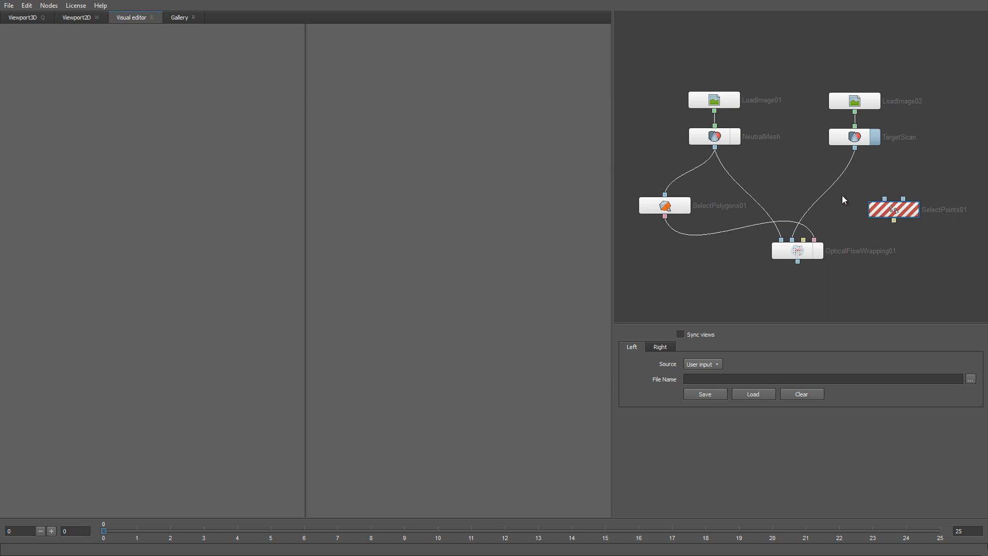
pyautogui.moveTo(720, 151); pyautogui.dragTo(874, 192)
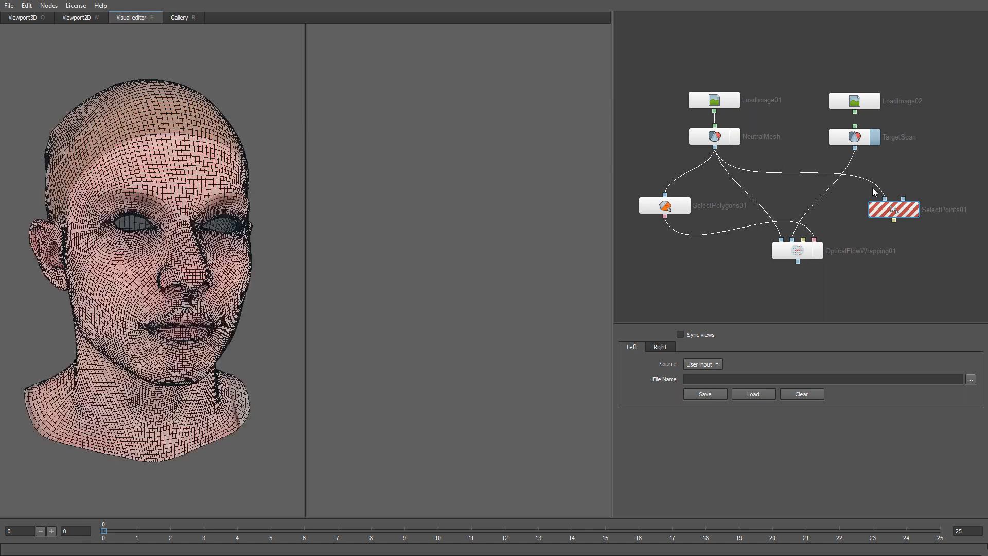
pyautogui.moveTo(854, 148); pyautogui.dragTo(871, 203)
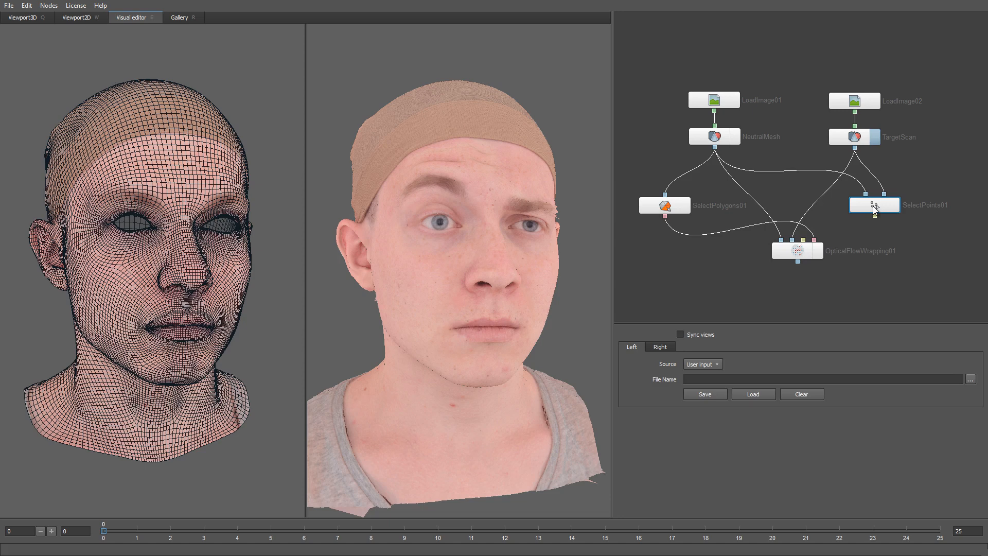
pyautogui.click(734, 141)
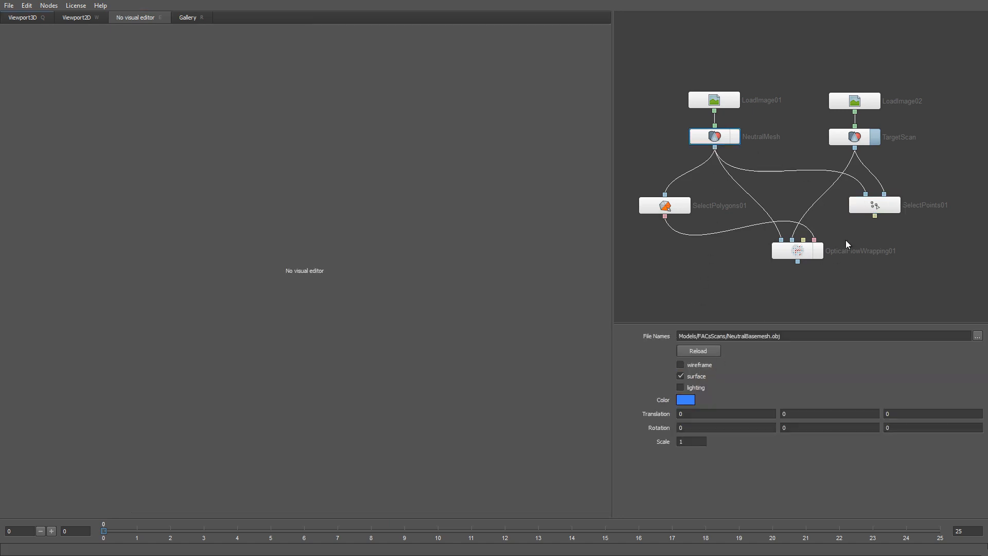
pyautogui.click(864, 208)
pyautogui.click(700, 336)
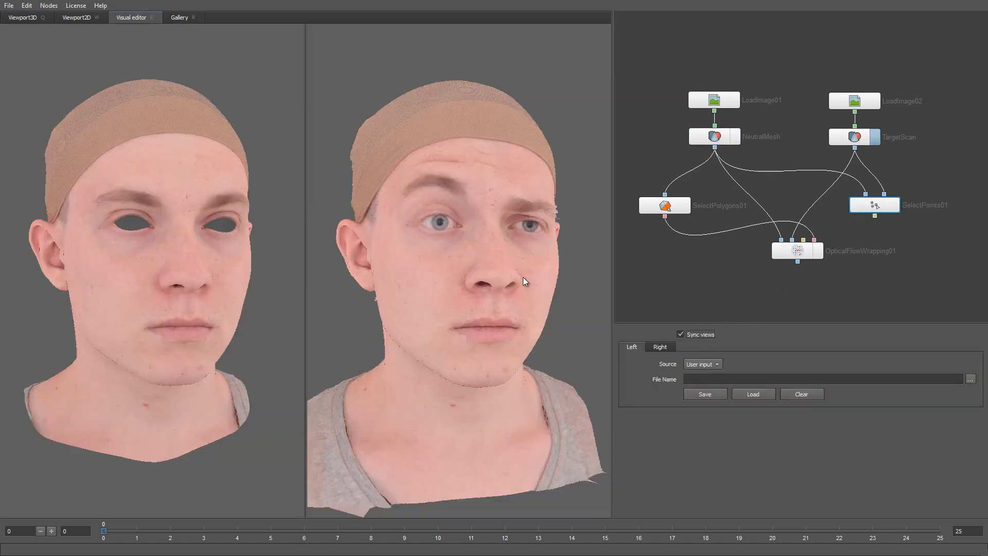
# Step: Place sixteen matching numbered landmarks around both eyes on the neutral mesh and the scan
pyautogui.scroll(6, 478, 277)
pyautogui.scroll(6, 474, 297)
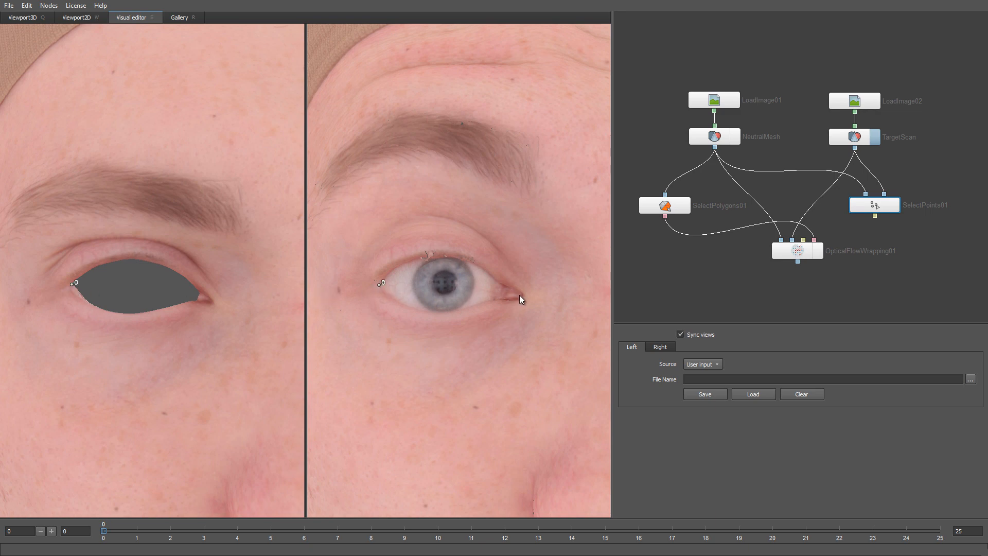
pyautogui.click(213, 302)
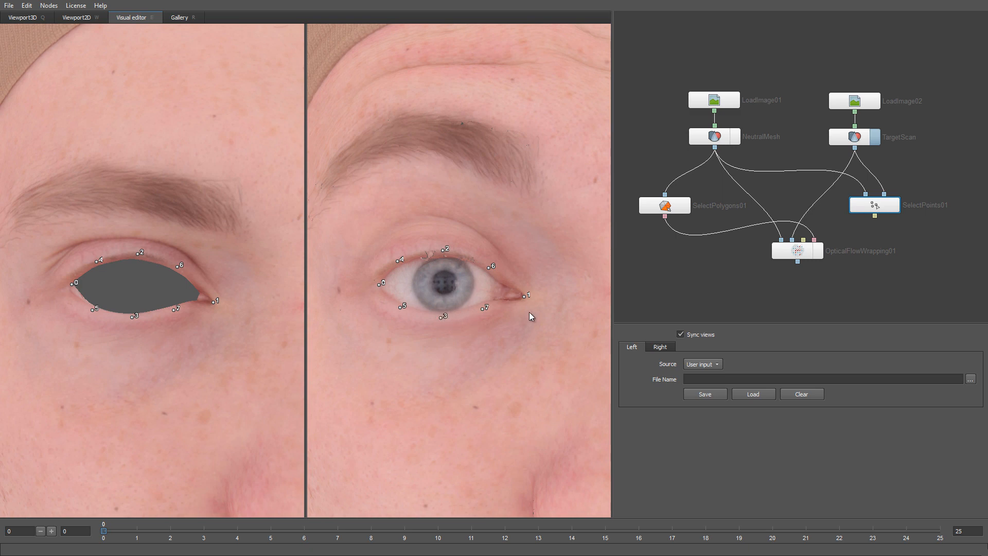
pyautogui.scroll(-2, 529, 312)
pyautogui.moveTo(529, 312); pyautogui.dragTo(444, 321, button='middle')
pyautogui.scroll(2, 415, 314)
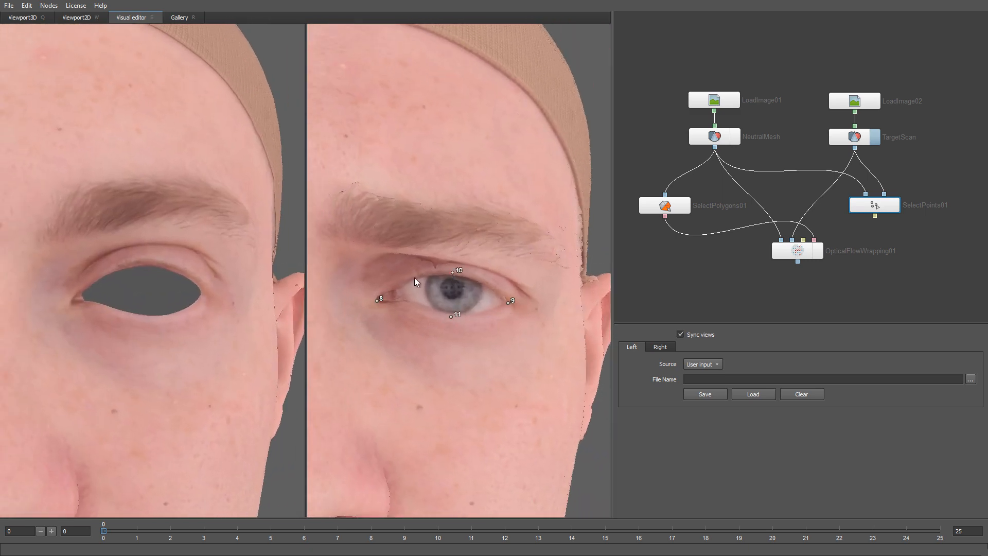
pyautogui.click(489, 283)
pyautogui.click(202, 294)
pyautogui.scroll(-5, 405, 330)
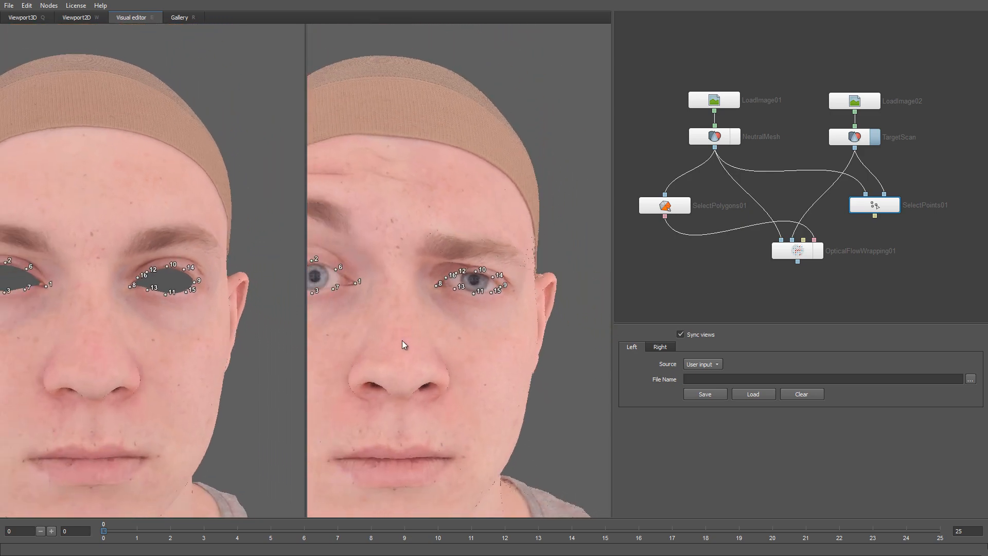
# Step: Connect SelectPoints01's eye landmarks to OpticalFlowWrapping01, recompute the wrap, and display the fitted mesh
pyautogui.press('q')
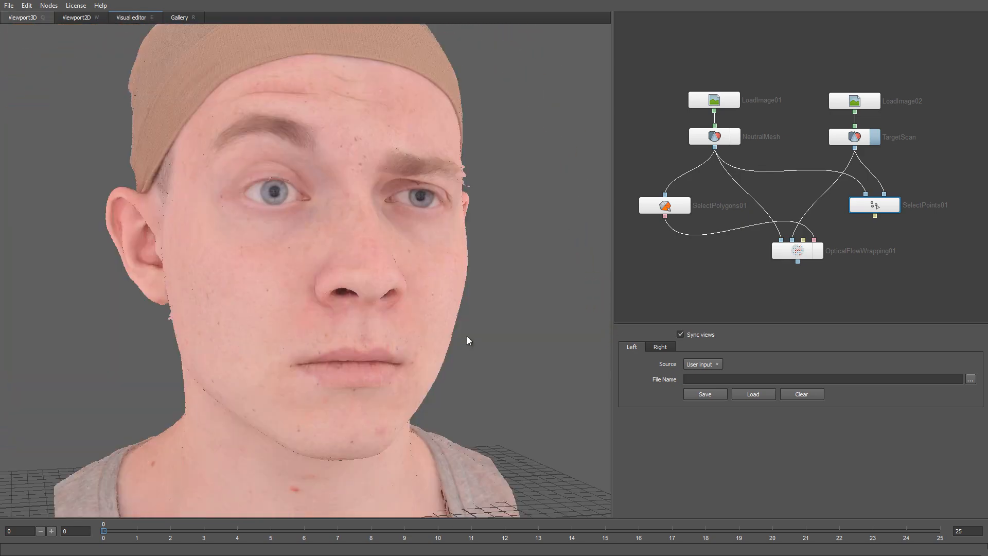
pyautogui.click(723, 143)
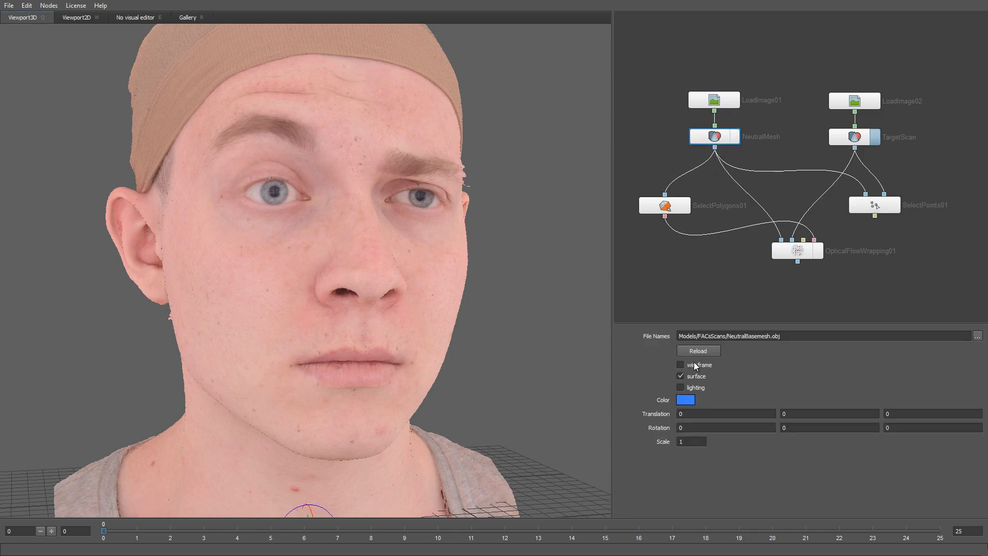
pyautogui.click(791, 251)
pyautogui.press('e')
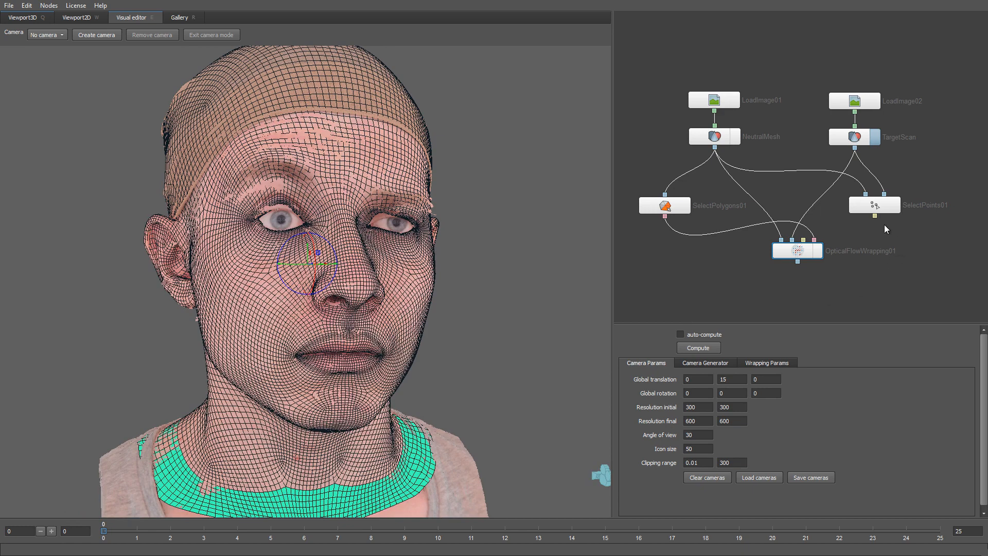
pyautogui.moveTo(875, 217); pyautogui.dragTo(803, 240)
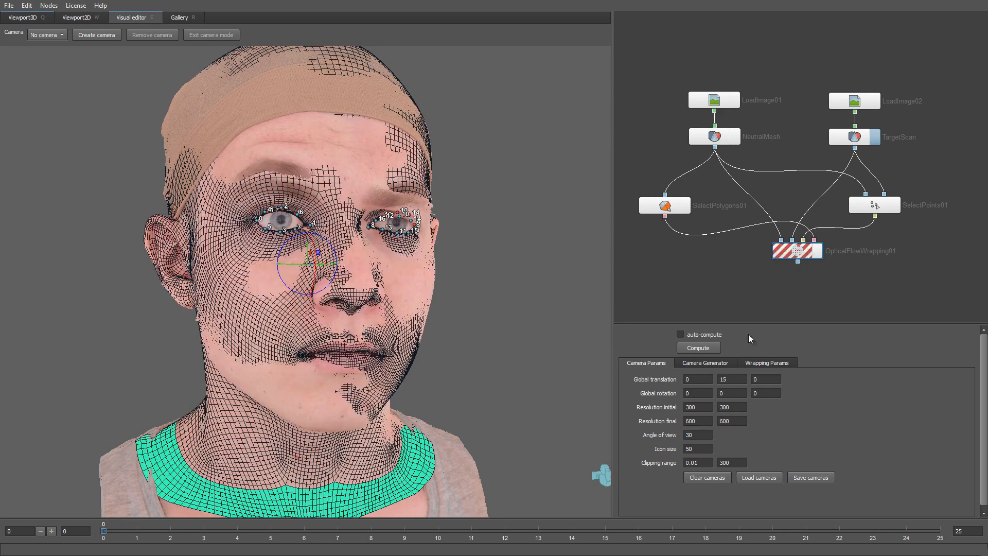
pyautogui.click(704, 348)
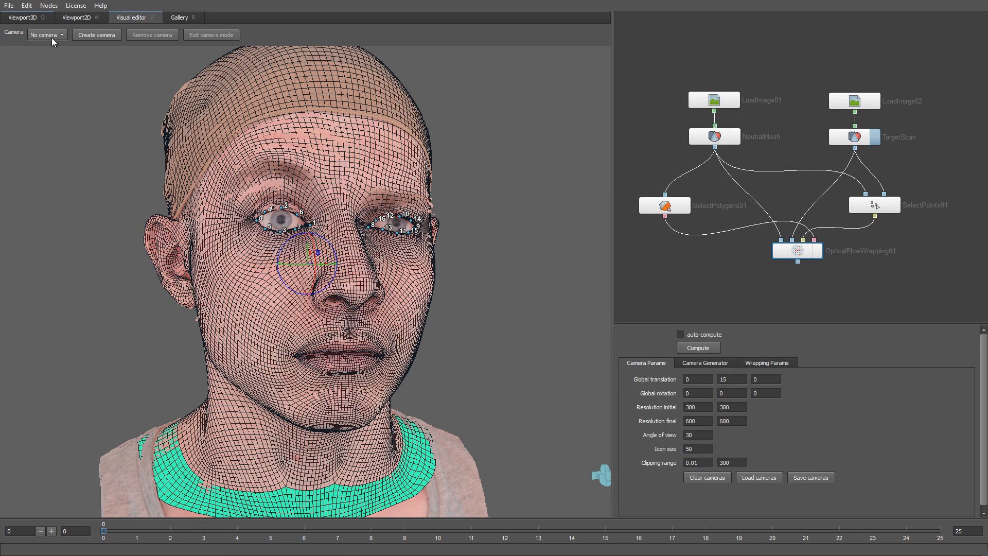
pyautogui.click(33, 18)
pyautogui.click(822, 251)
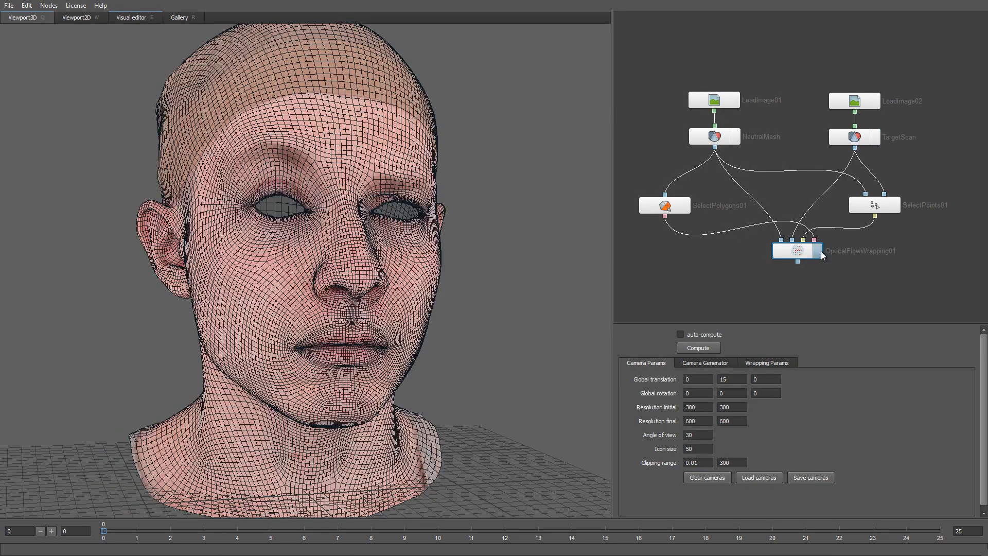
# Step: Turn off NeutralMesh's wireframe and toggle the target scan to compare it with the wrapped face
pyautogui.click(713, 138)
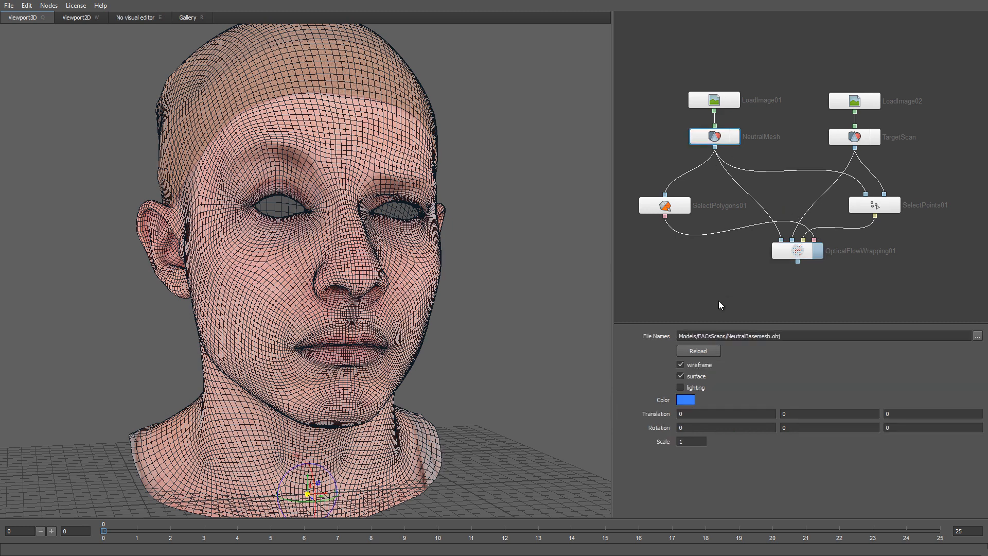
pyautogui.click(695, 366)
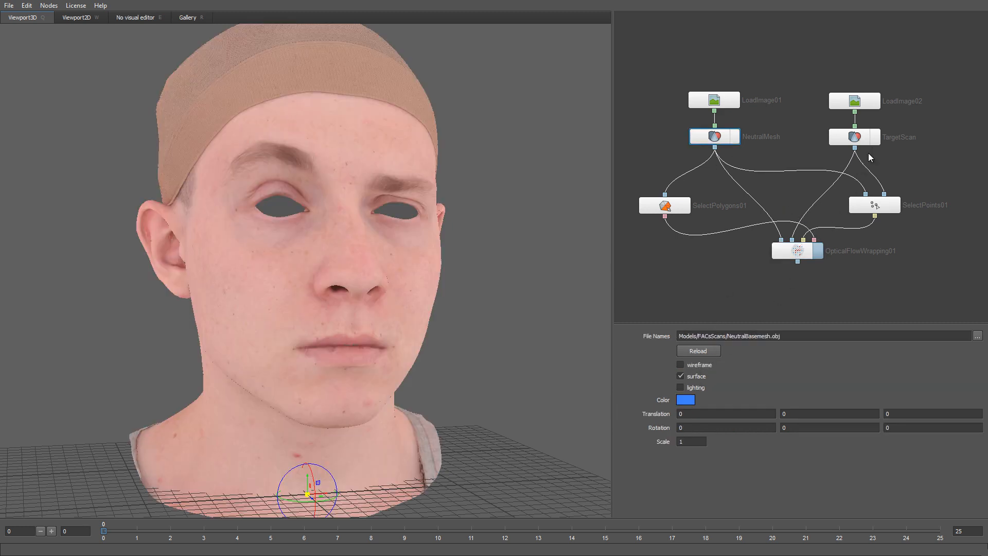
pyautogui.click(873, 138)
pyautogui.click(873, 138)
pyautogui.click(873, 138)
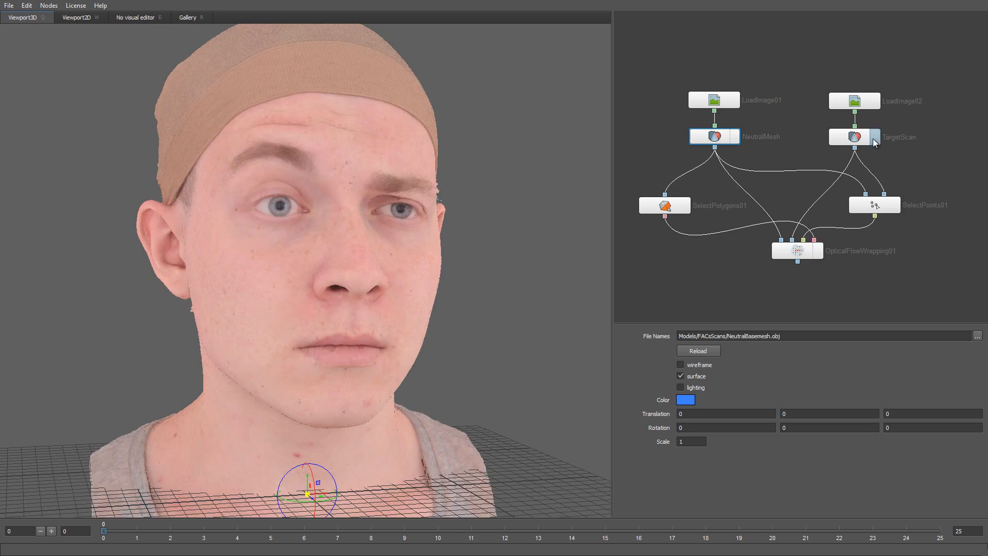
pyautogui.click(873, 138)
pyautogui.click(873, 138)
pyautogui.click(873, 137)
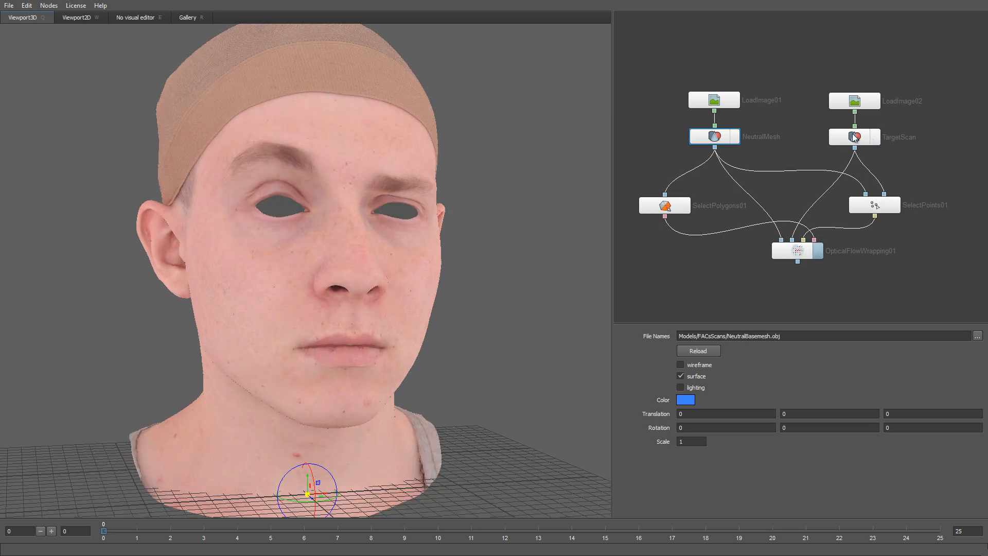
pyautogui.moveTo(310, 168); pyautogui.dragTo(344, 337, button='right')
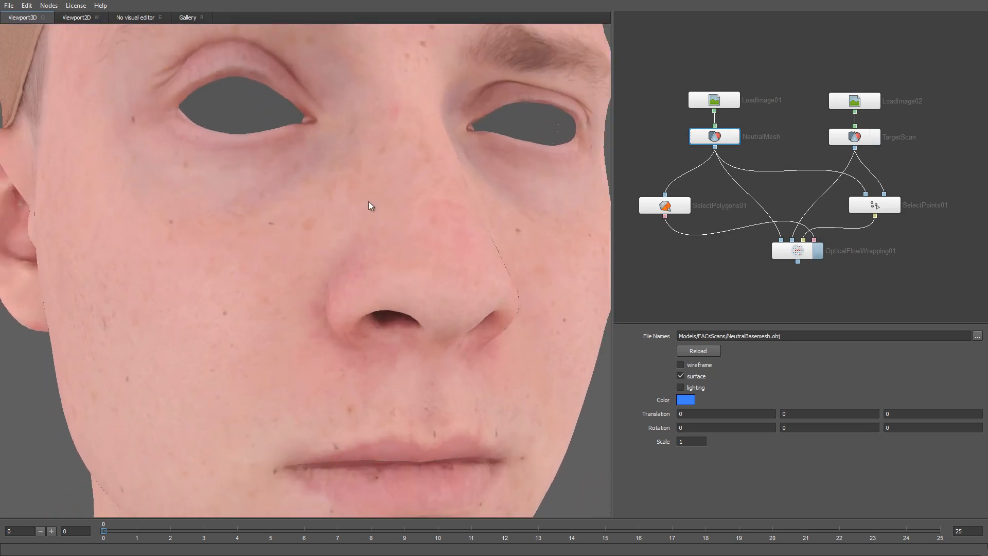
pyautogui.moveTo(369, 202); pyautogui.dragTo(363, 397, button='middle')
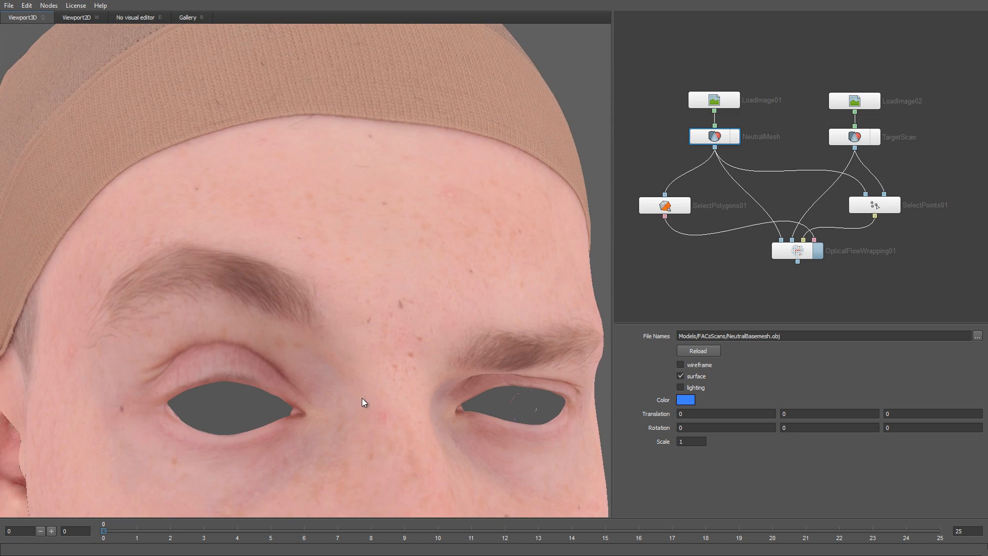
# Step: Recheck the scan against the mesh around the eyes, then open SelectPoints01's landmark editor
pyautogui.click(874, 138)
pyautogui.click(874, 138)
pyautogui.click(874, 138)
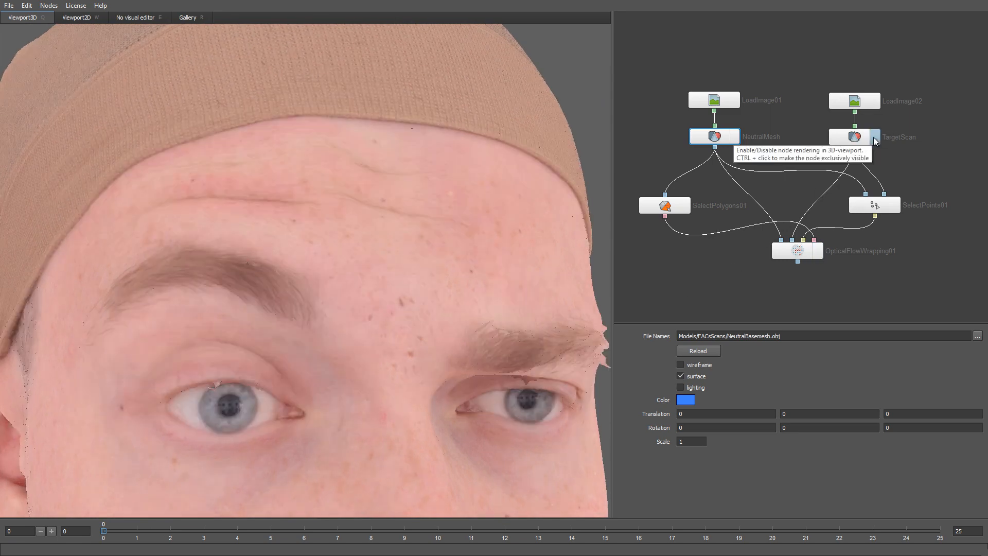
pyautogui.click(873, 137)
pyautogui.click(873, 137)
pyautogui.click(873, 136)
pyautogui.click(873, 137)
pyautogui.doubleClick(872, 205)
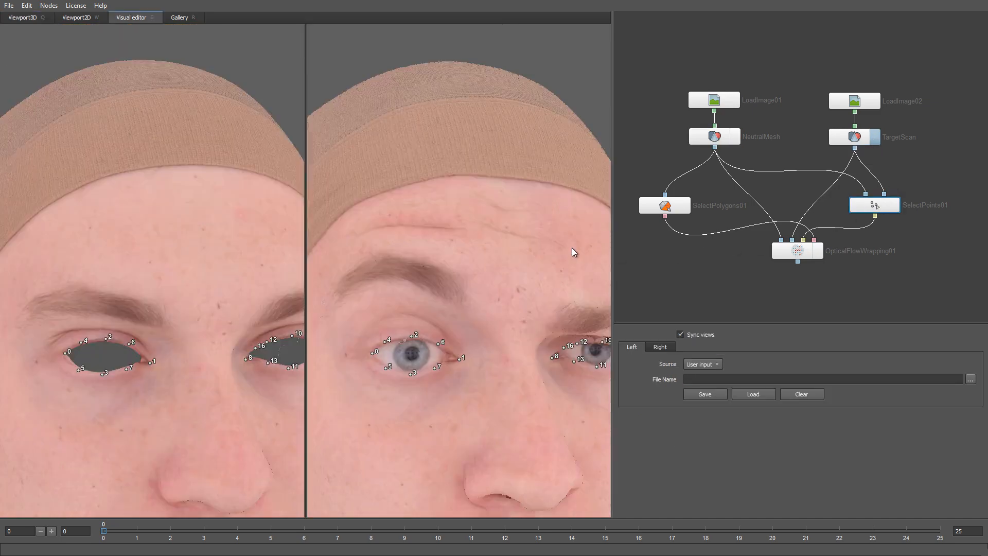
# Step: Place forehead and brow landmarks 17–23 at matching spots on both the mesh and scan
pyautogui.scroll(4, 501, 252)
pyautogui.moveTo(509, 280); pyautogui.dragTo(511, 298, button='middle')
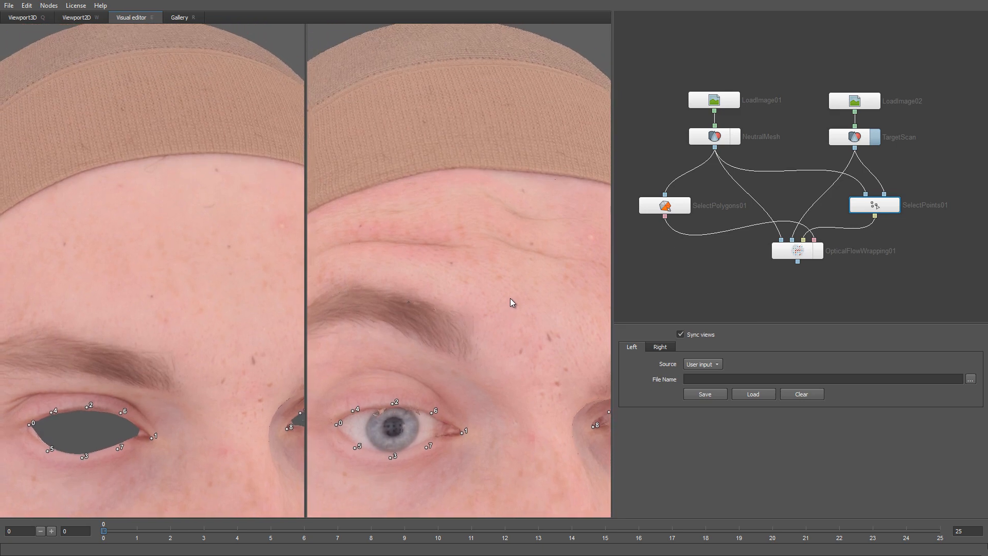
pyautogui.click(64, 244)
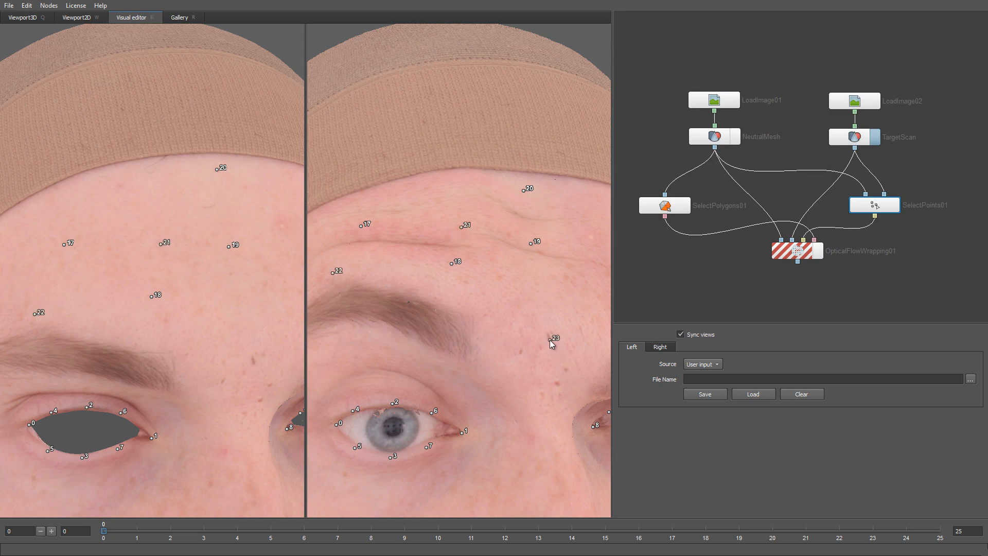
pyautogui.scroll(-5, 257, 425)
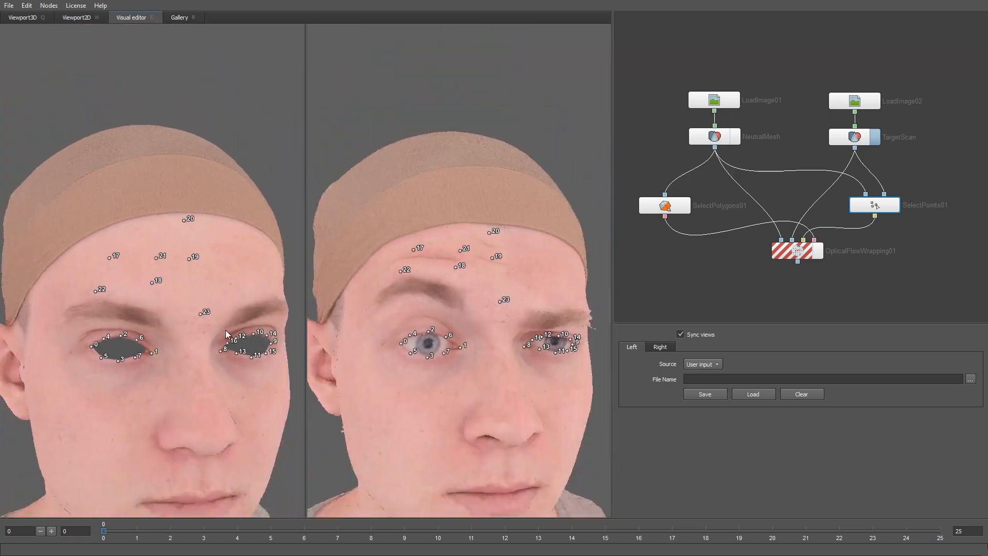
pyautogui.moveTo(223, 354); pyautogui.dragTo(225, 303, button='middle')
pyautogui.moveTo(223, 332); pyautogui.dragTo(219, 319)
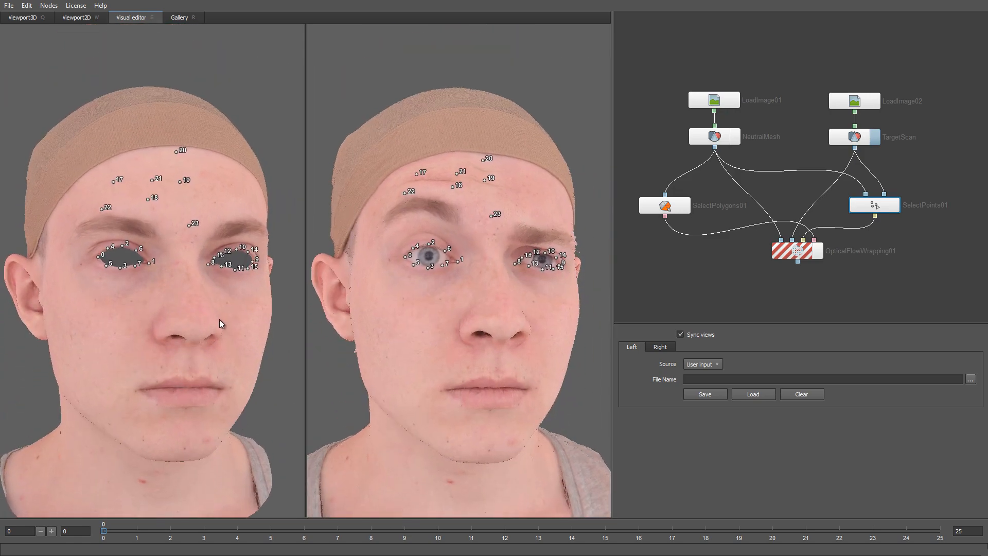
# Step: Rerun OpticalFlowWrapping01's computation with the new forehead landmarks and go back to Viewport3D
pyautogui.click(778, 253)
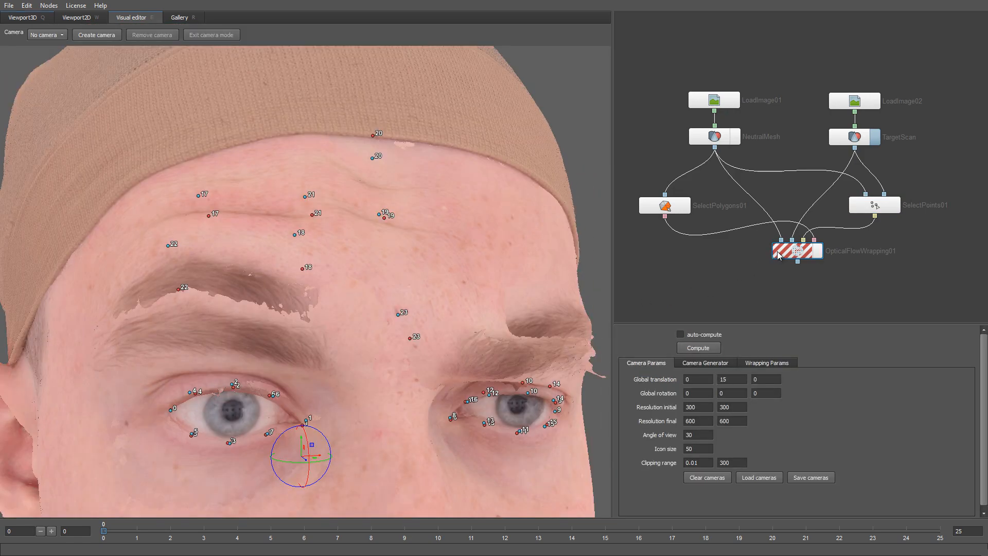
pyautogui.click(720, 142)
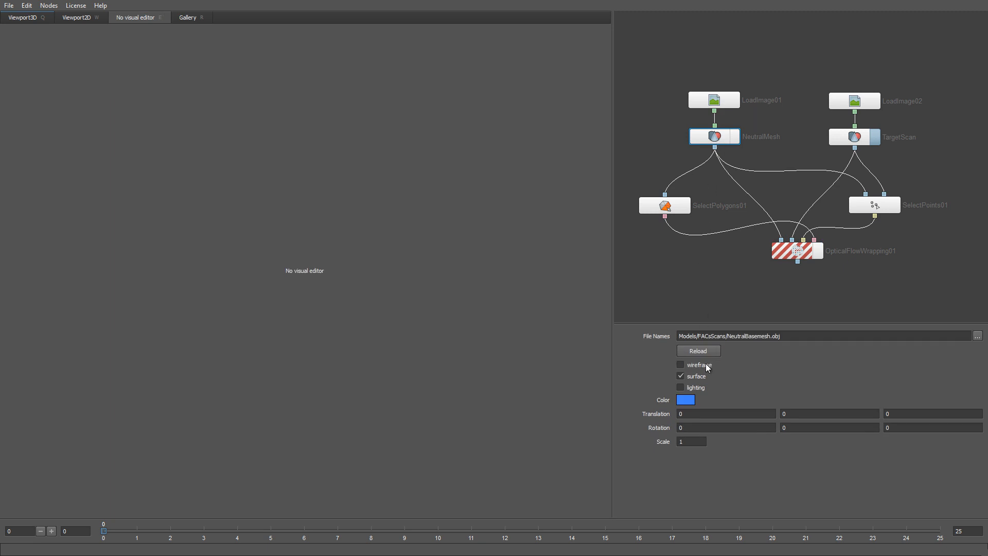
pyautogui.click(785, 255)
pyautogui.scroll(-5, 389, 286)
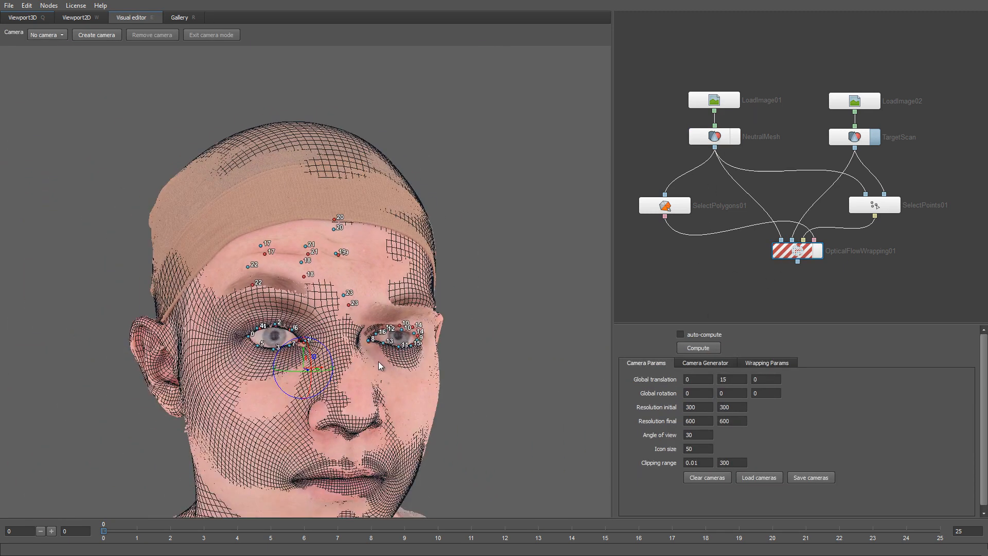
pyautogui.moveTo(389, 281); pyautogui.dragTo(389, 280, button='middle')
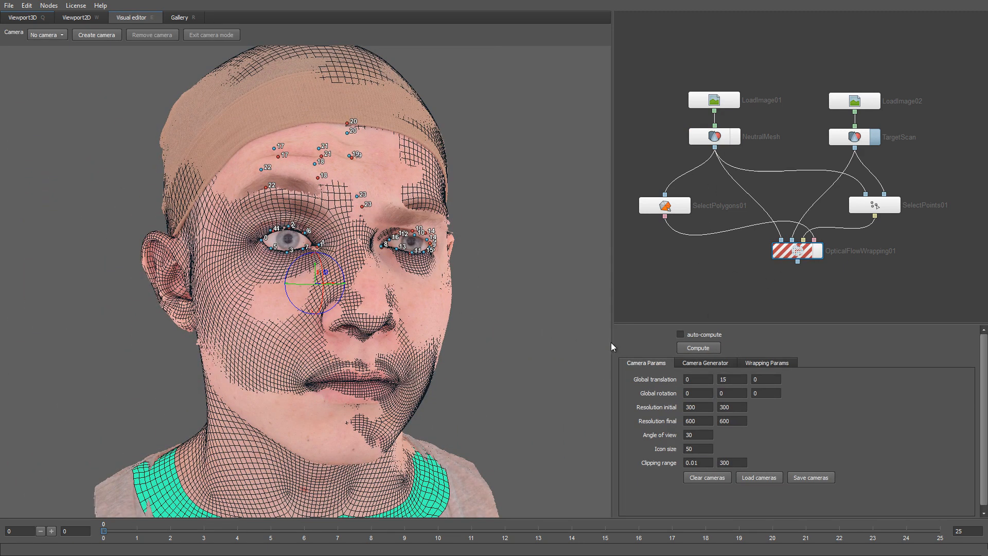
pyautogui.click(693, 347)
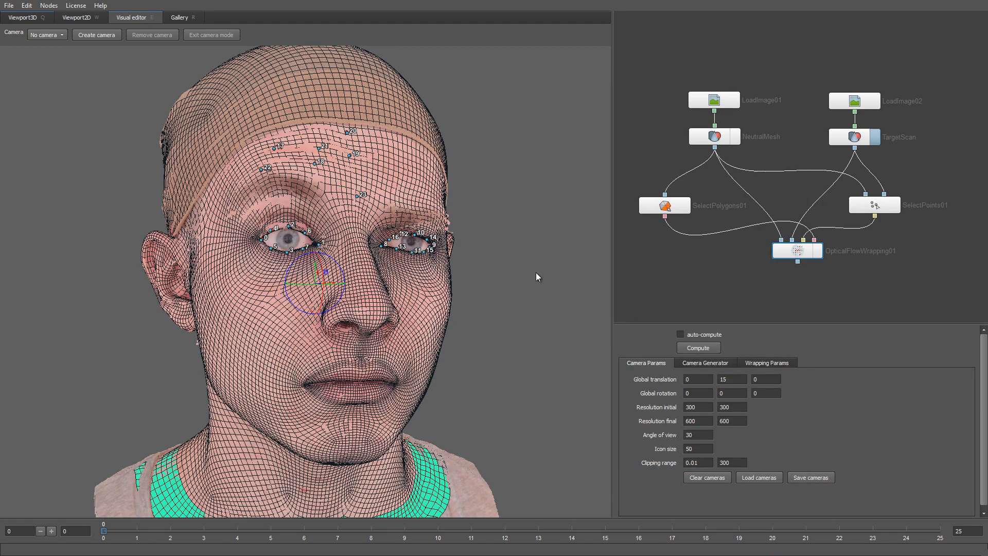
pyautogui.click(24, 18)
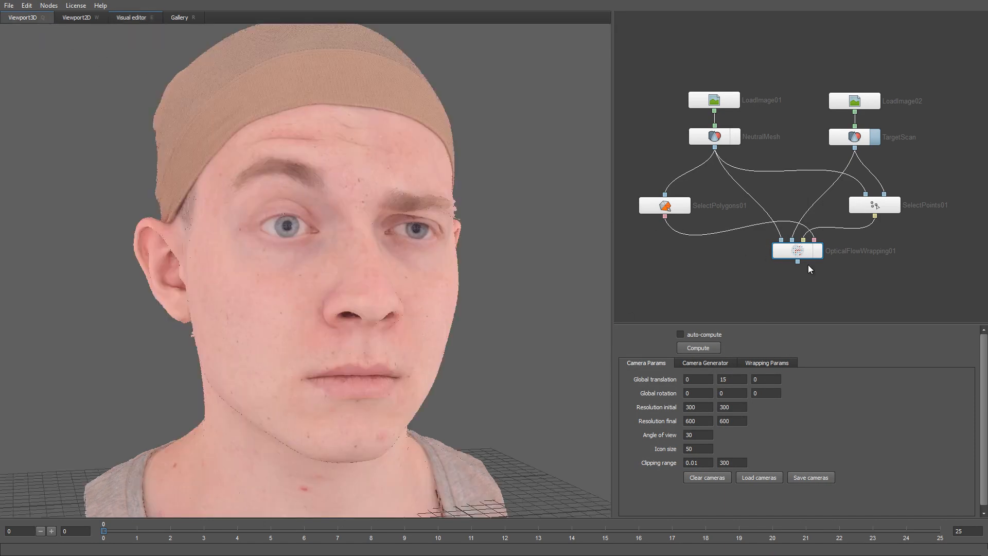
# Step: Display the OpticalFlowWrapping01 result with NeutralMesh's wireframe off so the face shows textured
pyautogui.click(818, 250)
pyautogui.moveTo(462, 323); pyautogui.dragTo(443, 310)
pyautogui.click(728, 136)
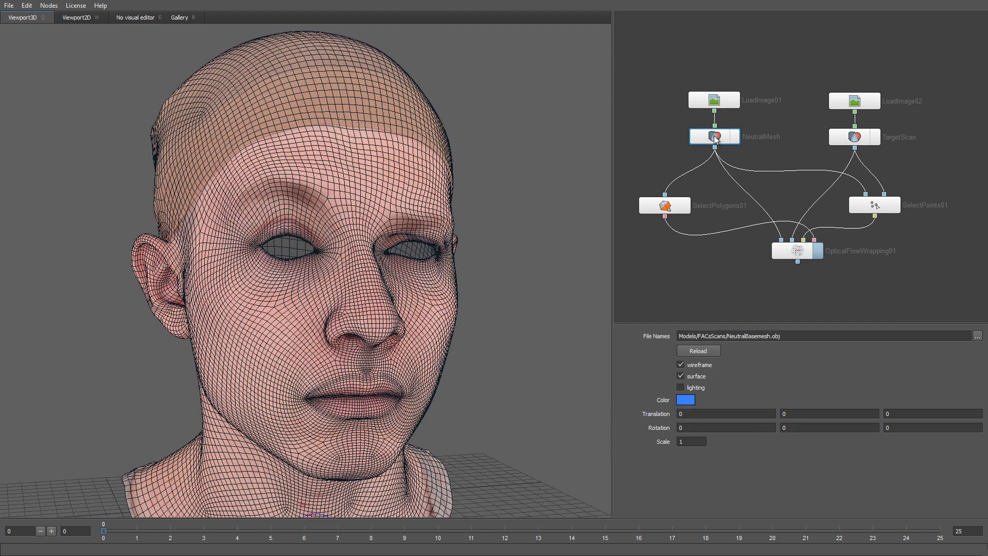
pyautogui.click(701, 363)
pyautogui.scroll(5, 501, 337)
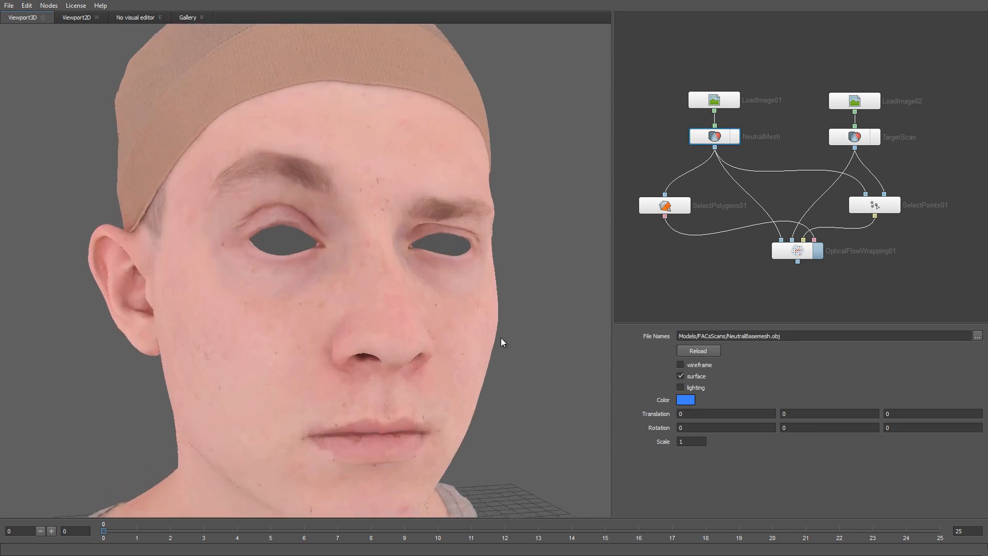
pyautogui.moveTo(505, 307); pyautogui.dragTo(478, 399, button='middle')
pyautogui.scroll(1, 477, 399)
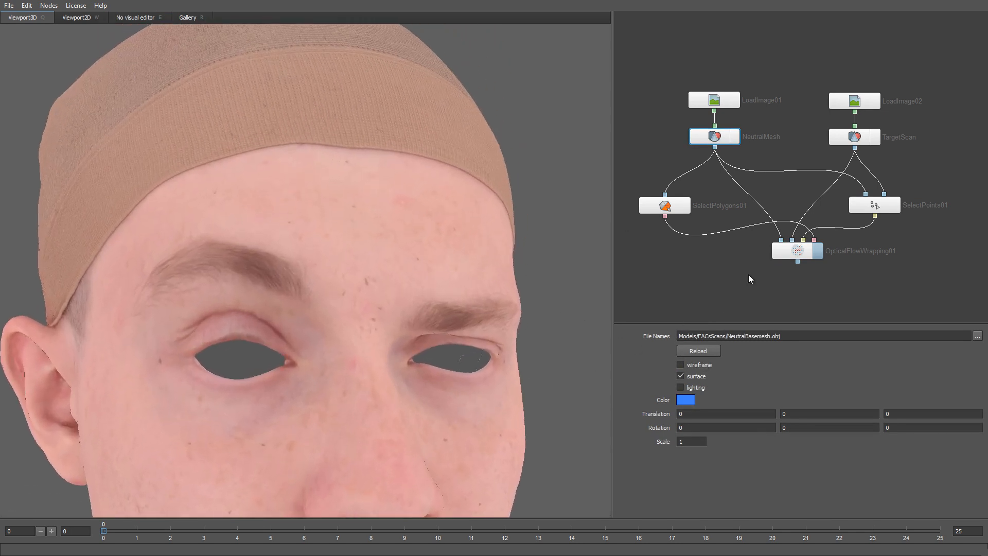
# Step: Toggle the target scan on and off to compare, then zoom out to frame the whole head
pyautogui.click(875, 135)
pyautogui.click(875, 138)
pyautogui.click(875, 138)
pyautogui.click(875, 138)
pyautogui.click(875, 137)
pyautogui.click(875, 137)
pyautogui.click(875, 138)
pyautogui.click(875, 138)
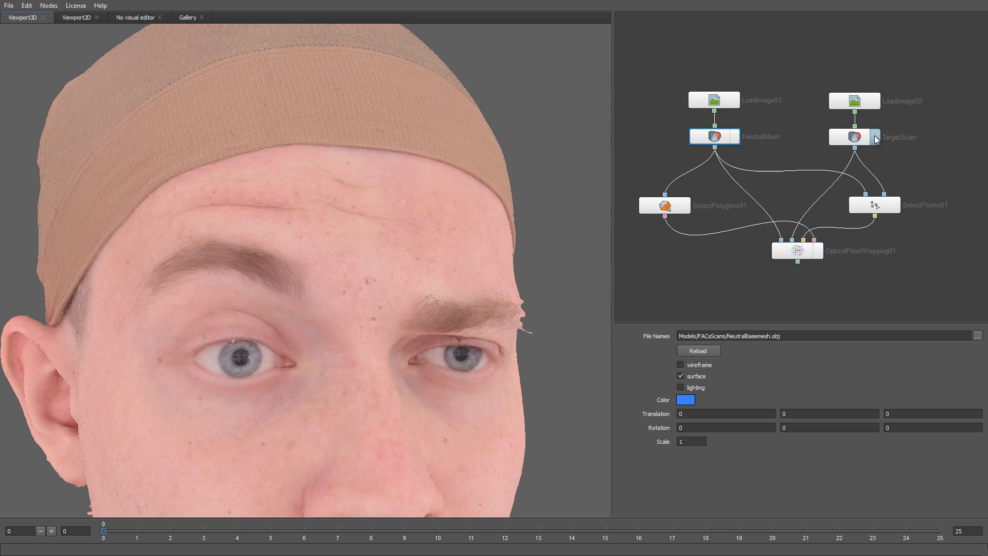
pyautogui.click(875, 138)
pyautogui.keyDown('alt'); pyautogui.moveTo(444, 446); pyautogui.dragTo(379, 321, button='right'); pyautogui.keyUp('alt')
pyautogui.keyDown('alt'); pyautogui.moveTo(372, 338); pyautogui.dragTo(390, 278, button='middle'); pyautogui.keyUp('alt')
pyautogui.keyDown('alt'); pyautogui.moveTo(390, 278); pyautogui.dragTo(386, 274, button='right'); pyautogui.keyUp('alt')
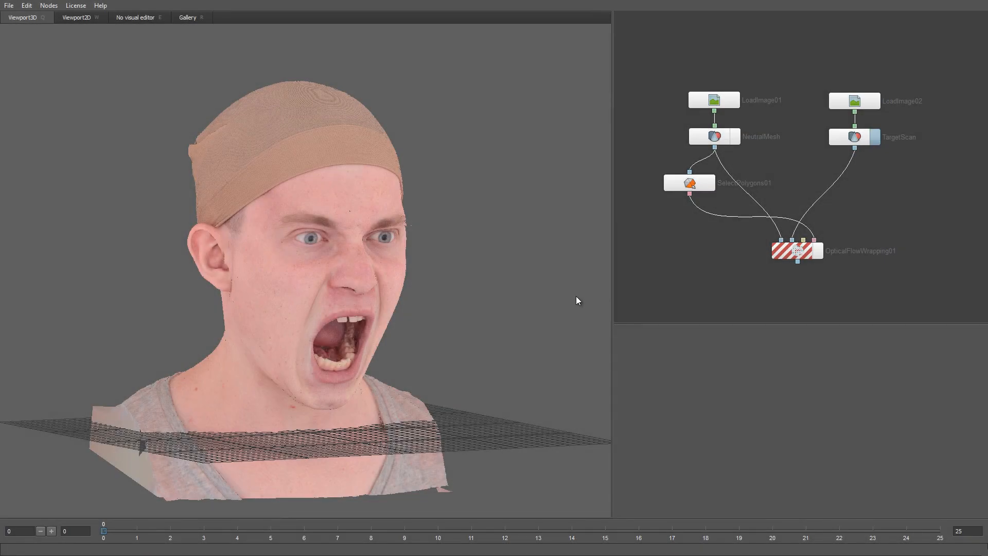
# Step: Load MouthOpenMax from the Gallery's Blendshapes section as a new LoadGeom node
pyautogui.moveTo(451, 322)
pyautogui.mouseDown()
pyautogui.moveTo(386, 324)
pyautogui.moveTo(342, 309)
pyautogui.moveTo(441, 325)
pyautogui.mouseUp()
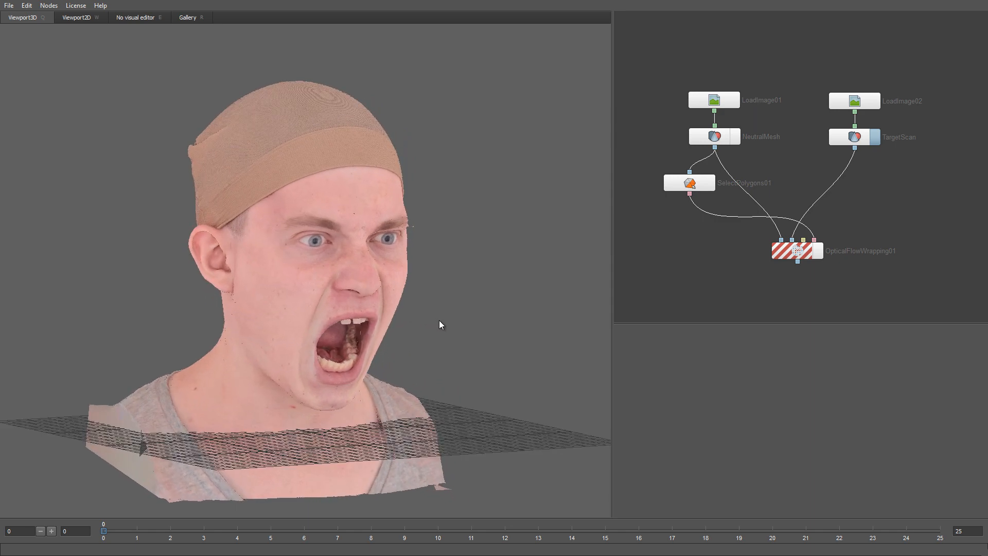
pyautogui.click(187, 18)
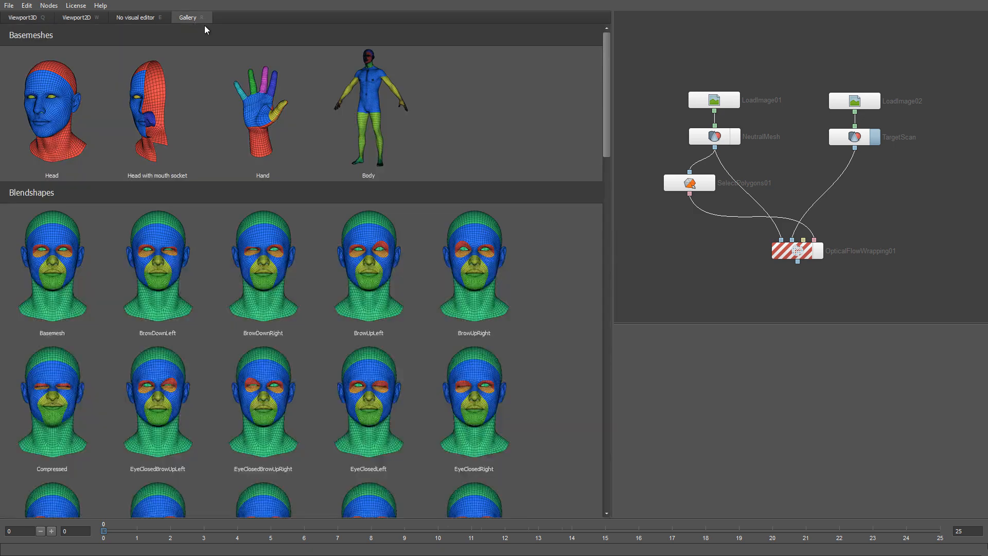
pyautogui.moveTo(609, 112); pyautogui.dragTo(605, 156)
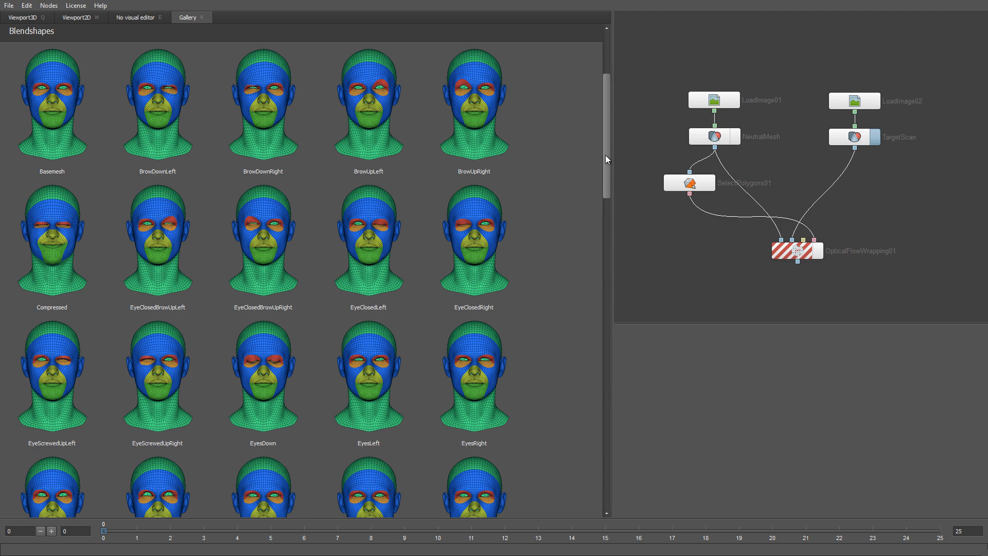
pyautogui.moveTo(606, 156); pyautogui.dragTo(606, 241)
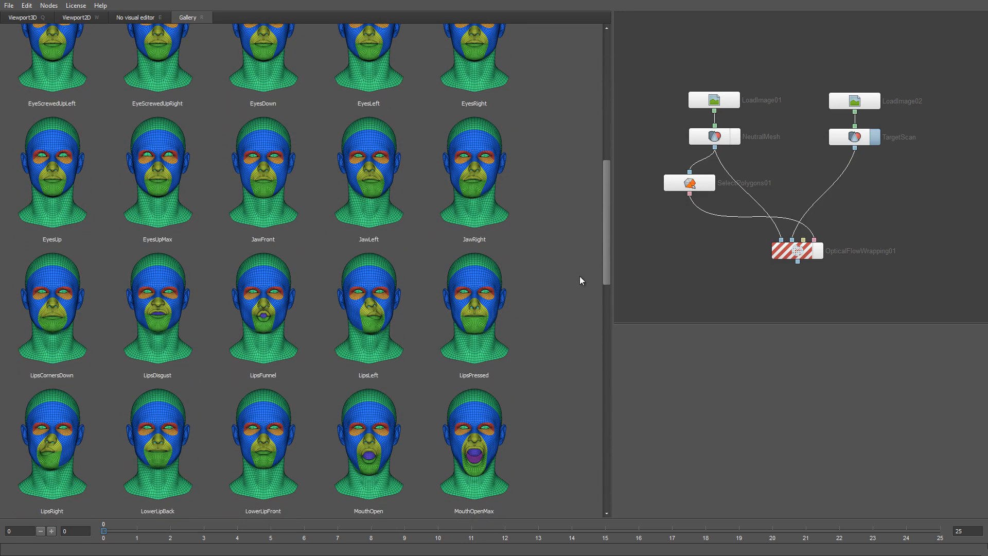
pyautogui.doubleClick(484, 428)
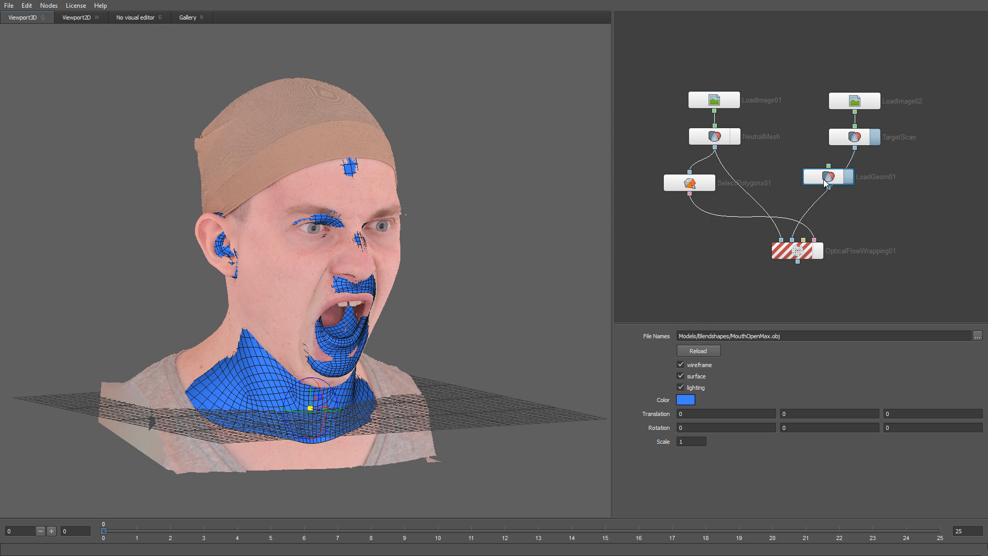
# Step: Hide the target scan and load Basemesh from the Gallery as a second geometry node
pyautogui.moveTo(826, 180); pyautogui.dragTo(672, 255)
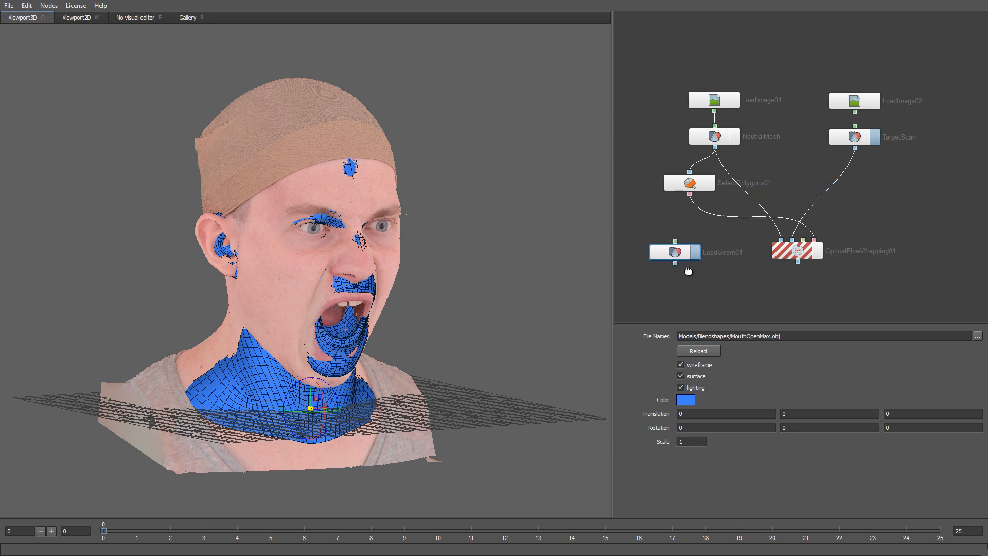
pyautogui.moveTo(688, 271); pyautogui.dragTo(747, 228, button='middle')
pyautogui.click(762, 206)
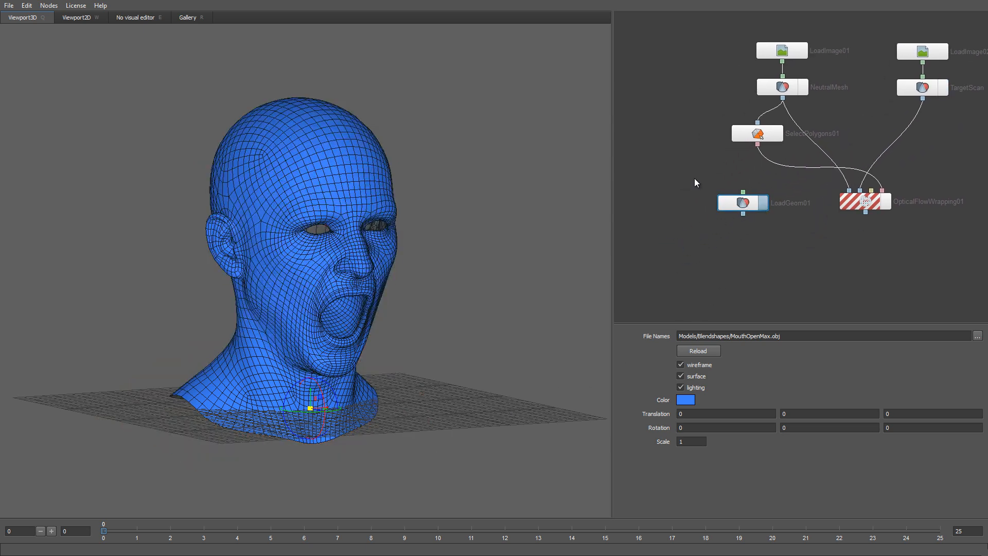
pyautogui.click(202, 17)
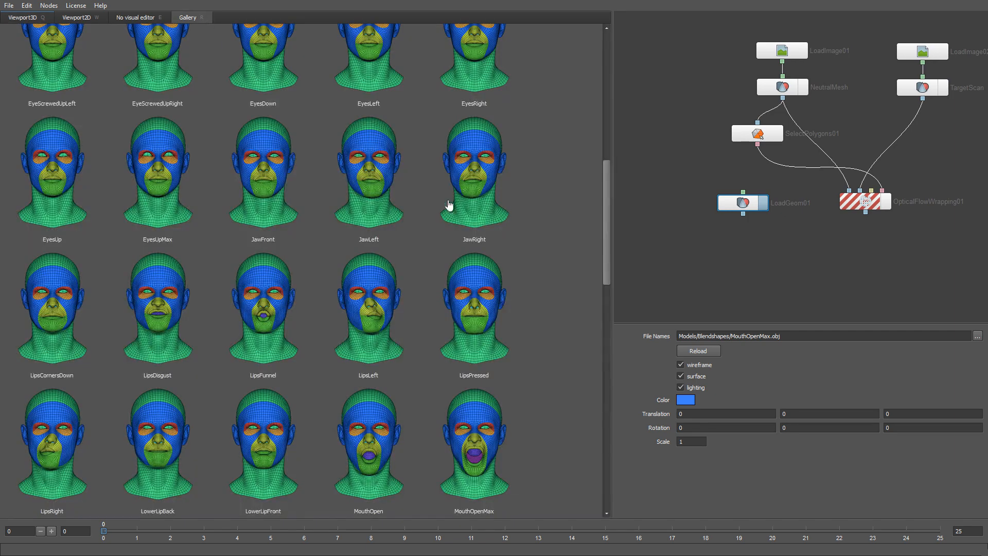
pyautogui.moveTo(611, 226); pyautogui.dragTo(616, 150)
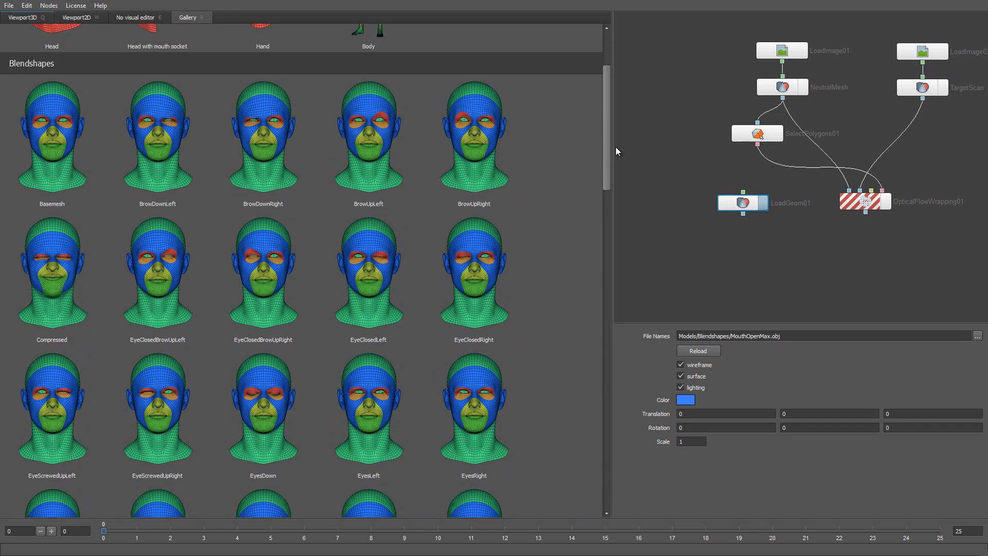
pyautogui.doubleClick(69, 132)
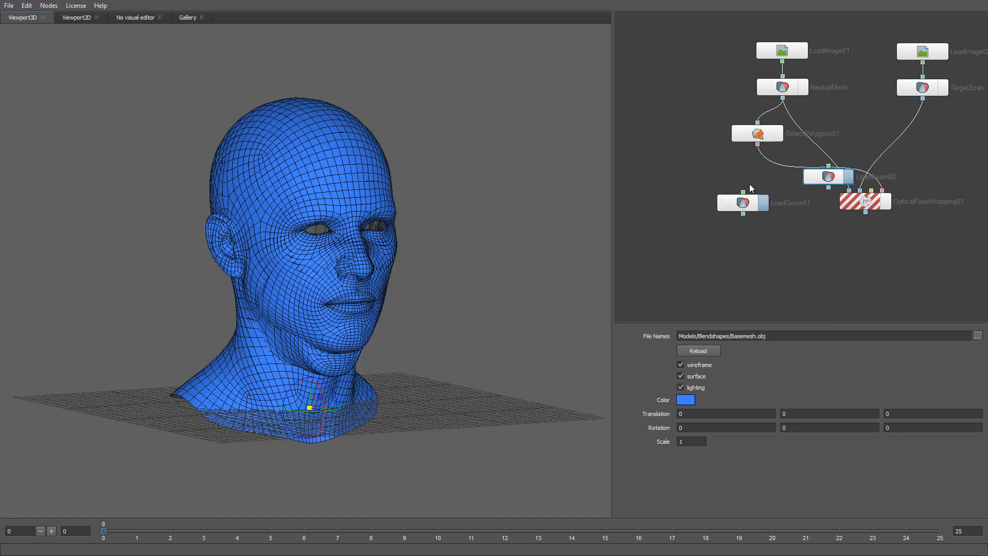
pyautogui.moveTo(829, 178); pyautogui.dragTo(632, 205)
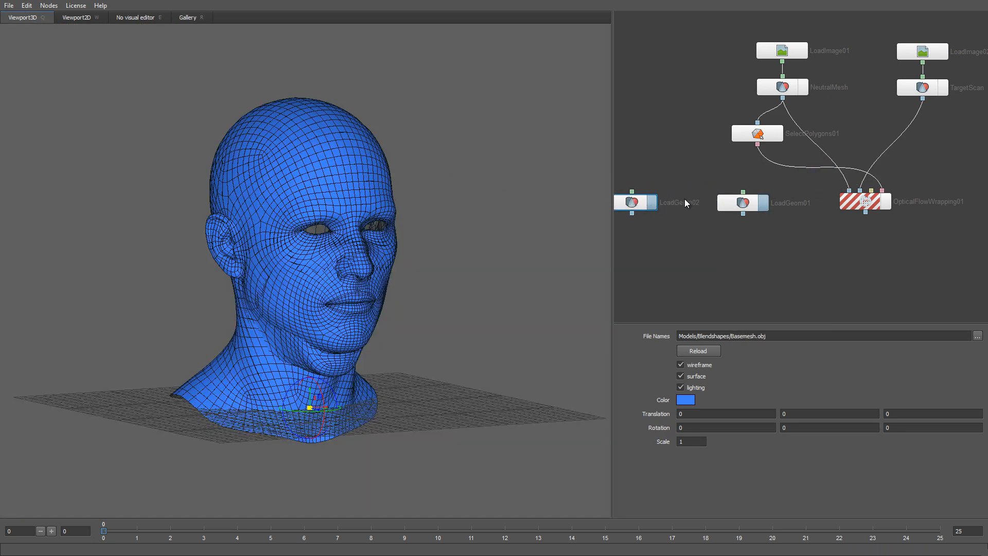
# Step: Rename the Basemesh node 'Neutral' and the MouthOpenMax node 'MouthOpen'
pyautogui.doubleClick(672, 203)
pyautogui.write('N')
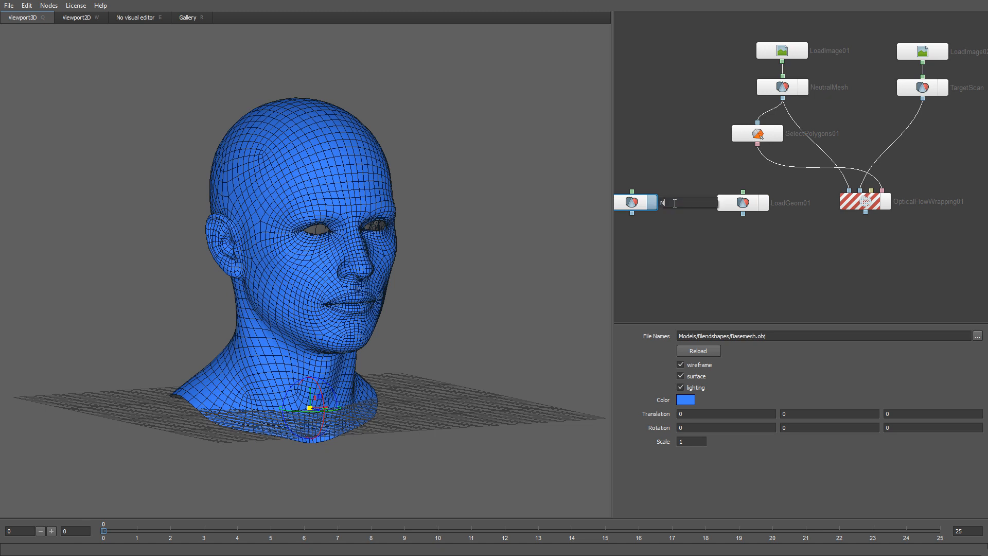
pyautogui.write('eutral')
pyautogui.press('Return')
pyautogui.doubleClick(776, 203)
pyautogui.write('Mou')
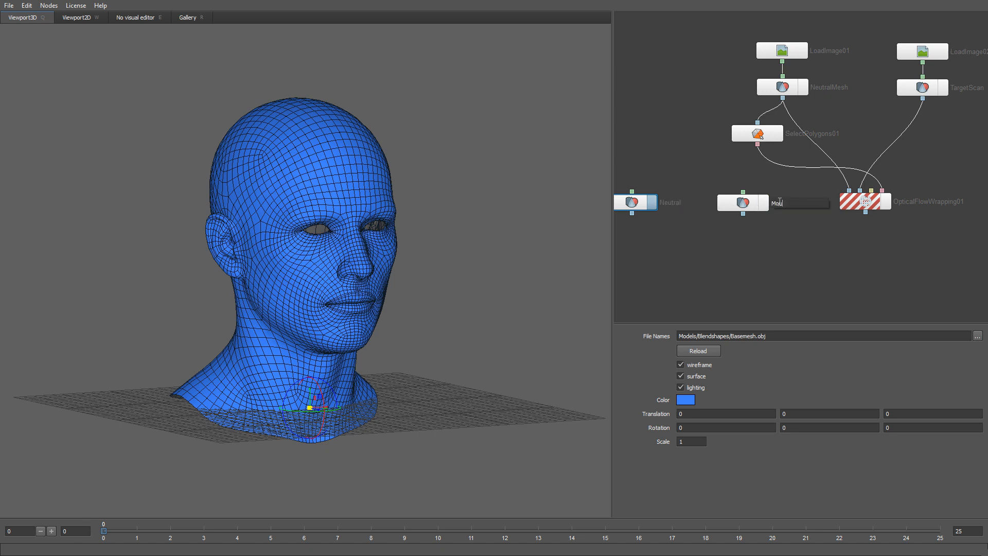
pyautogui.write('thOpen')
pyautogui.press('Return')
pyautogui.moveTo(745, 236); pyautogui.dragTo(757, 224, button='middle')
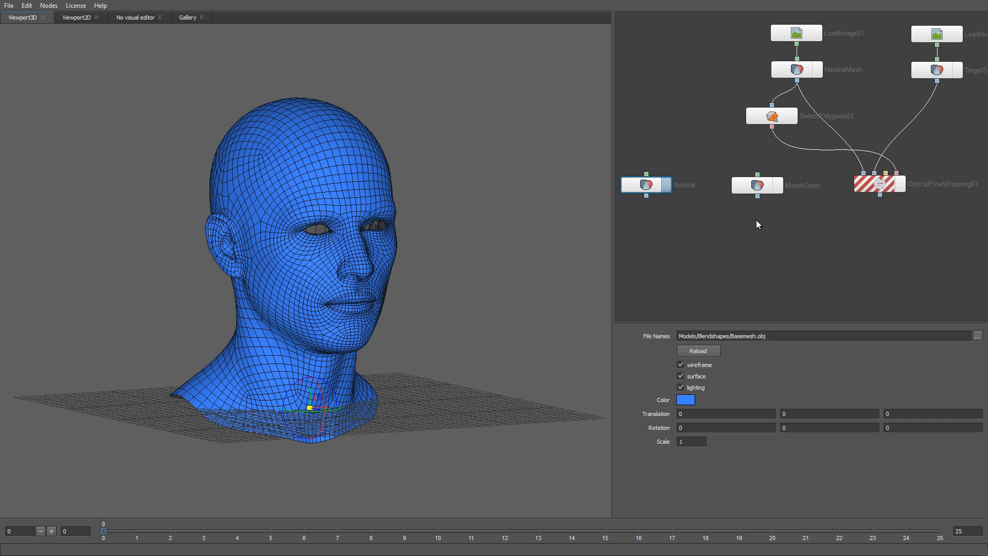
# Step: Add a Blendshapes node and connect MouthOpen to its second input
pyautogui.rightClick(700, 232)
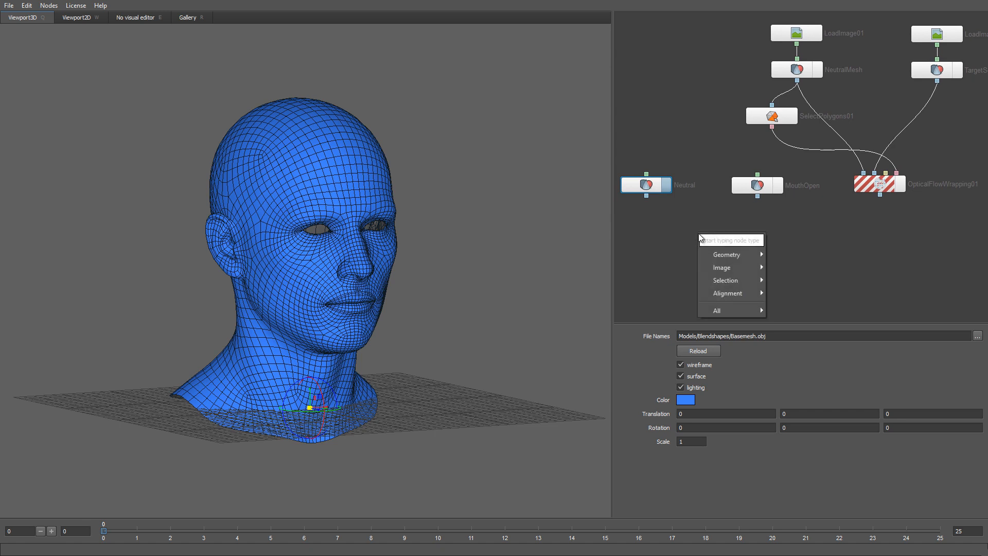
pyautogui.moveTo(719, 255)
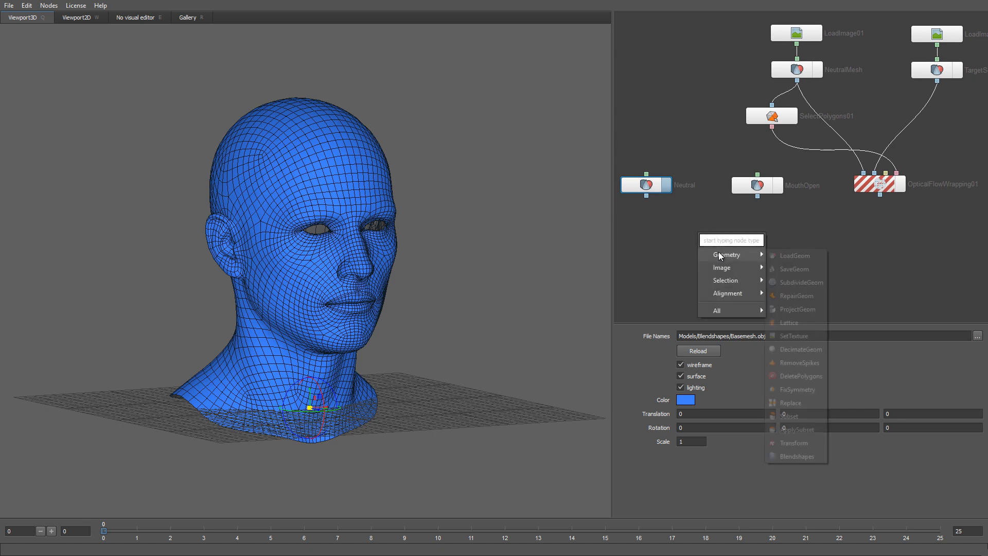
pyautogui.click(791, 455)
pyautogui.moveTo(724, 241); pyautogui.dragTo(695, 235)
pyautogui.moveTo(758, 196); pyautogui.dragTo(704, 228)
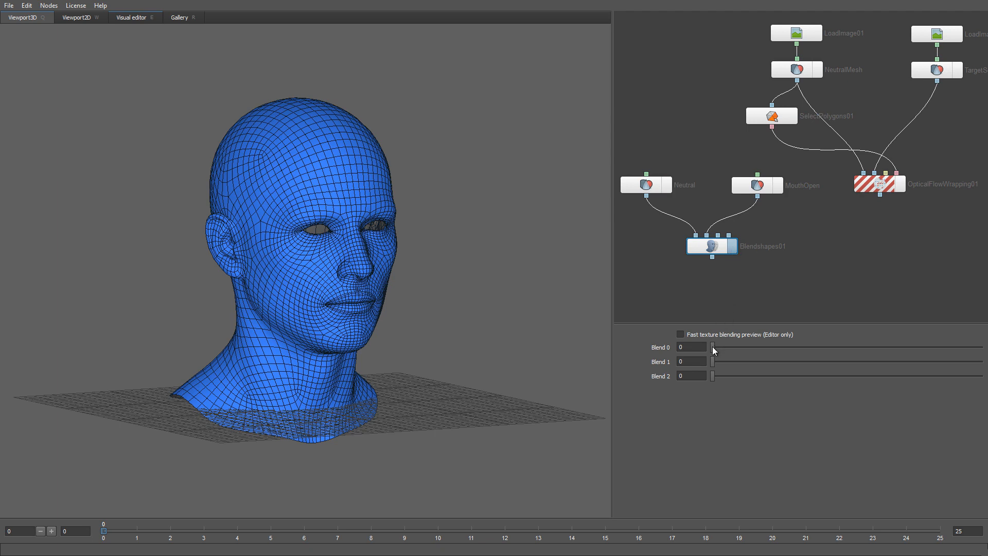
# Step: Preview Blend 0 at full and back to neutral, then wire NeutralMesh into Blendshapes01's third input
pyautogui.moveTo(713, 346); pyautogui.dragTo(982, 350)
pyautogui.moveTo(401, 320); pyautogui.dragTo(387, 305)
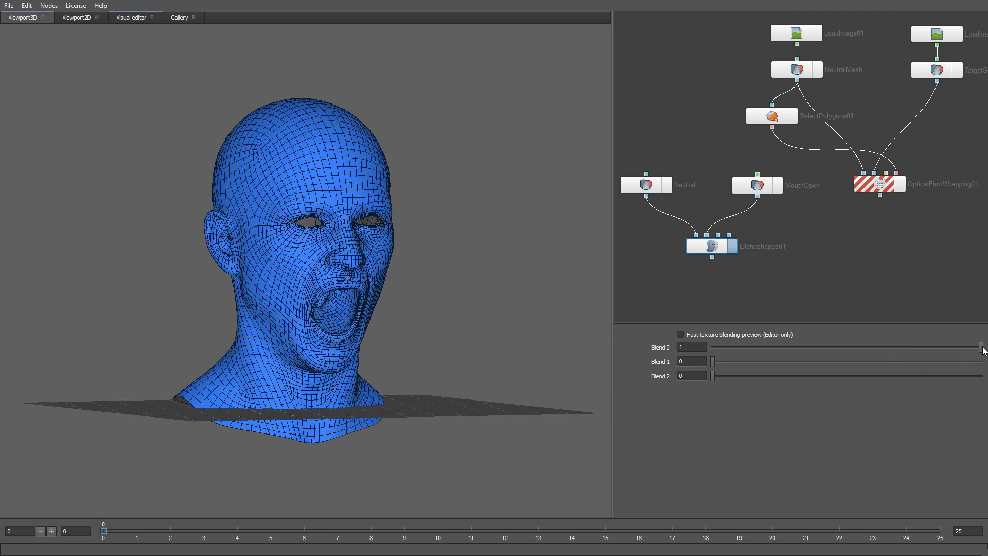
pyautogui.moveTo(981, 347); pyautogui.dragTo(708, 353)
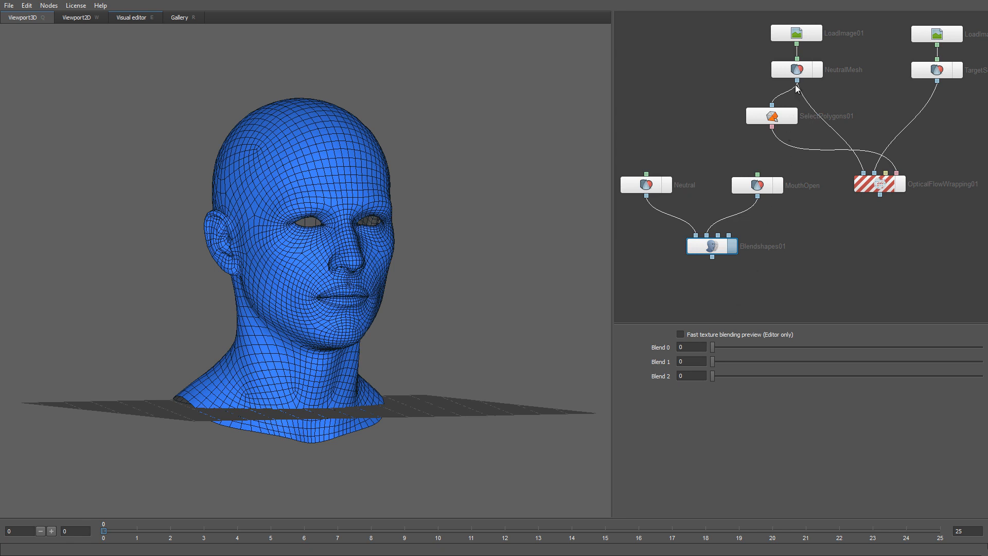
pyautogui.moveTo(797, 81); pyautogui.dragTo(718, 237)
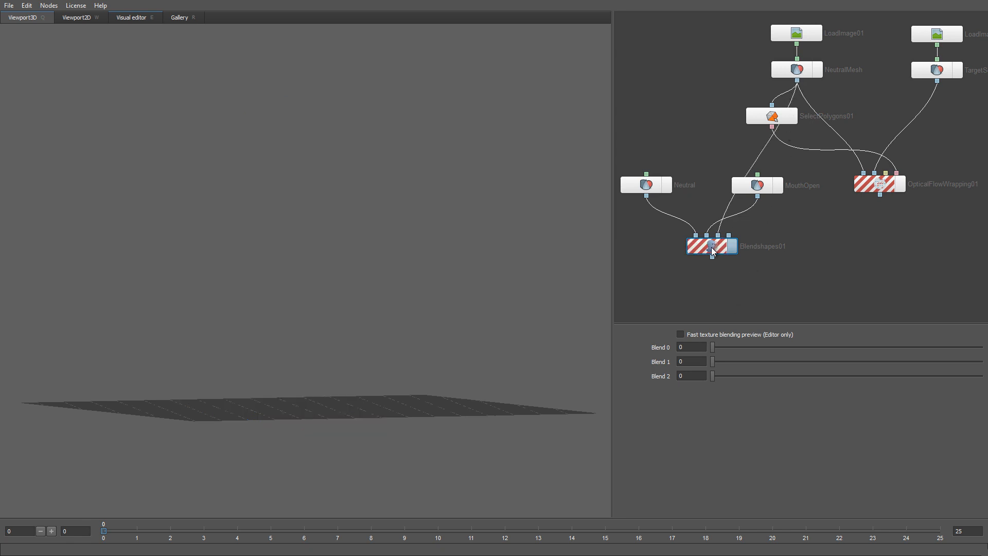
# Step: Make room and add a SubdivideGeom01 node under the Neutral node
pyautogui.moveTo(712, 248)
pyautogui.moveTo(727, 255); pyautogui.dragTo(738, 278)
pyautogui.rightClick(643, 229)
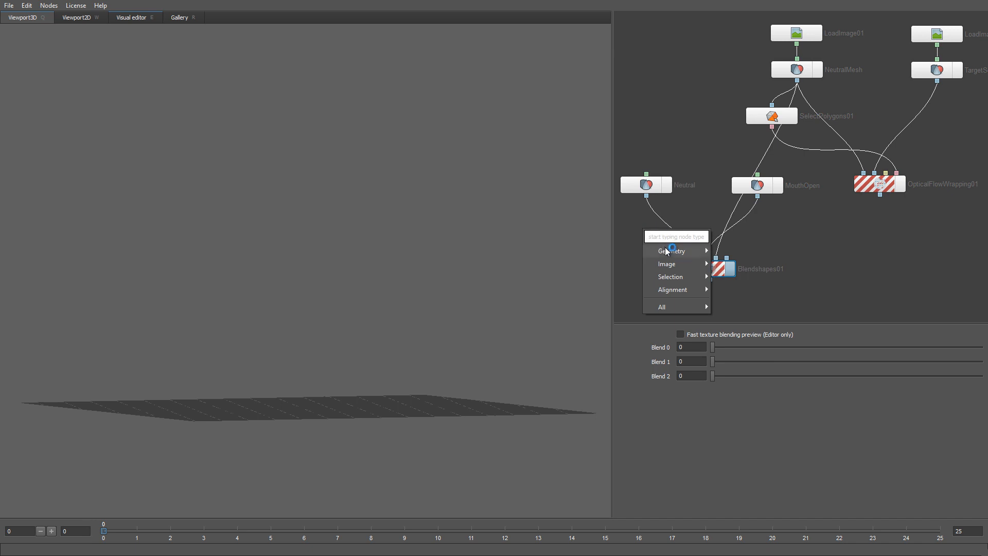
pyautogui.moveTo(674, 251)
pyautogui.click(743, 258)
pyautogui.moveTo(670, 242); pyautogui.dragTo(648, 236)
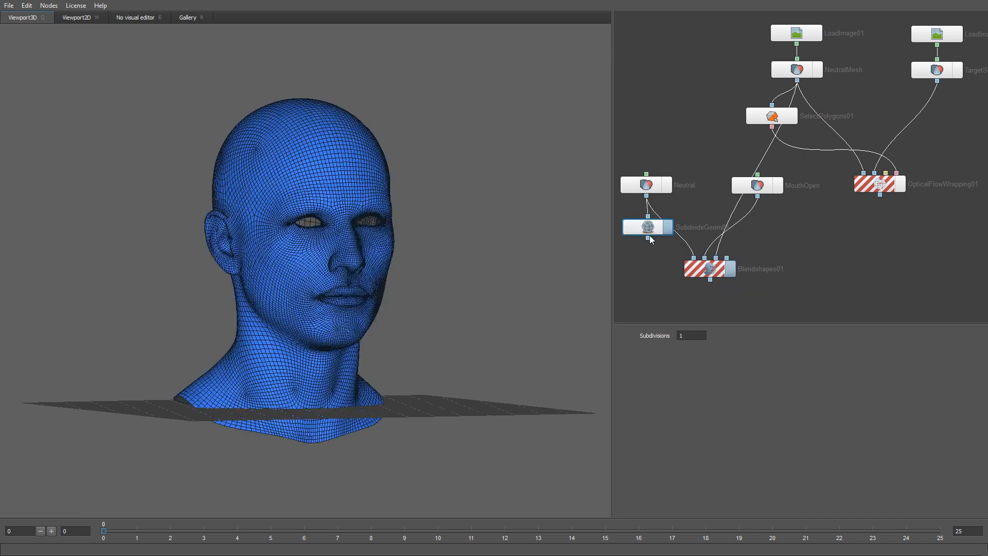
# Step: Route MouthOpen through a second SubdivideGeom node into Blendshapes01 and display the blended result
pyautogui.rightClick(753, 227)
pyautogui.moveTo(794, 249)
pyautogui.click(854, 276)
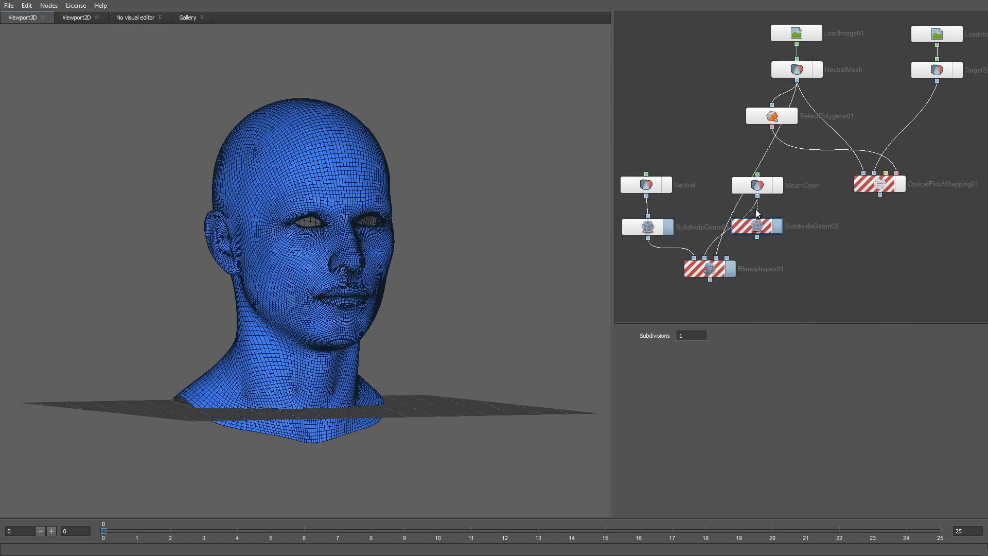
pyautogui.moveTo(757, 197); pyautogui.dragTo(757, 216)
pyautogui.moveTo(707, 255); pyautogui.dragTo(704, 258)
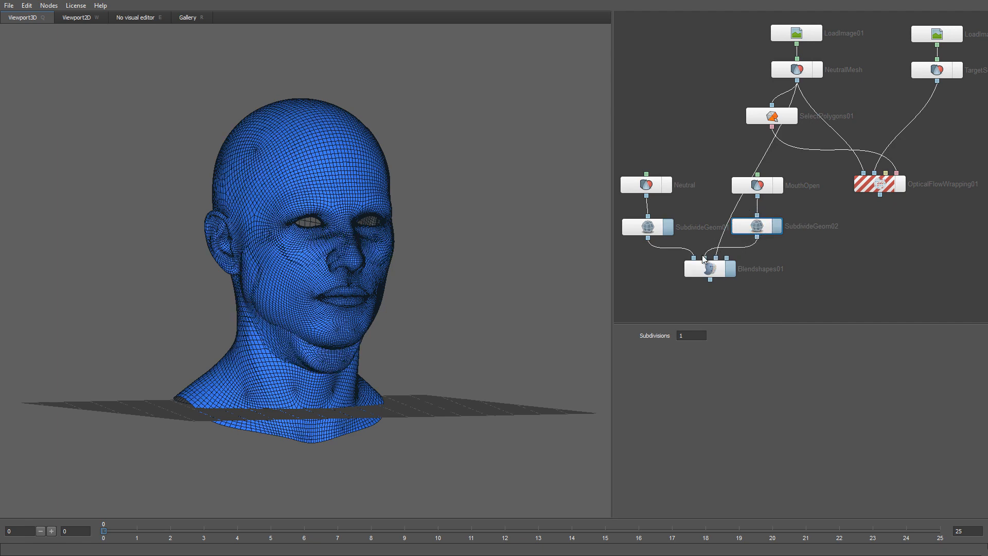
pyautogui.click(734, 273)
pyautogui.moveTo(445, 272); pyautogui.dragTo(452, 310, button='right')
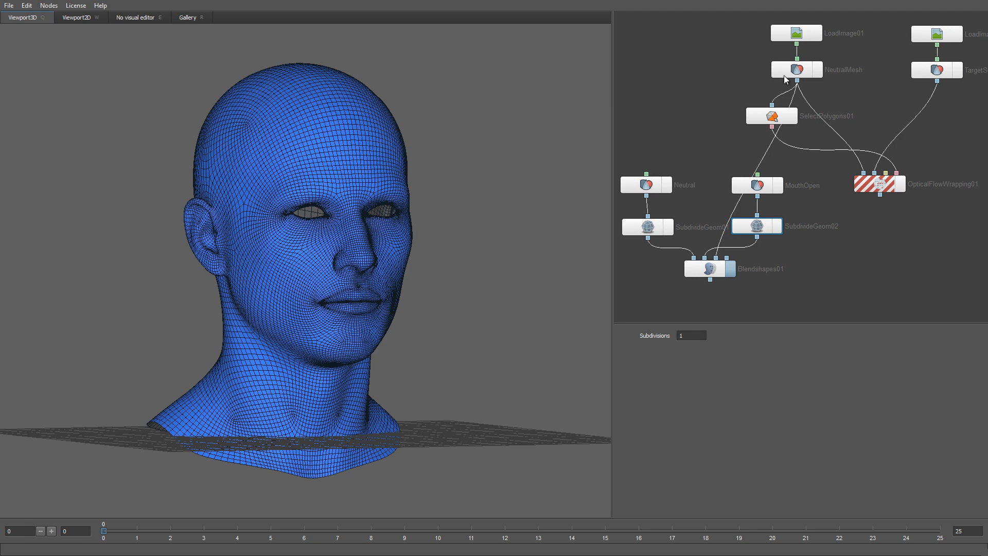
# Step: Texture the Neutral mesh with LoadImage01, hide its wireframe, and select Blendshapes01
pyautogui.moveTo(796, 44); pyautogui.dragTo(646, 173)
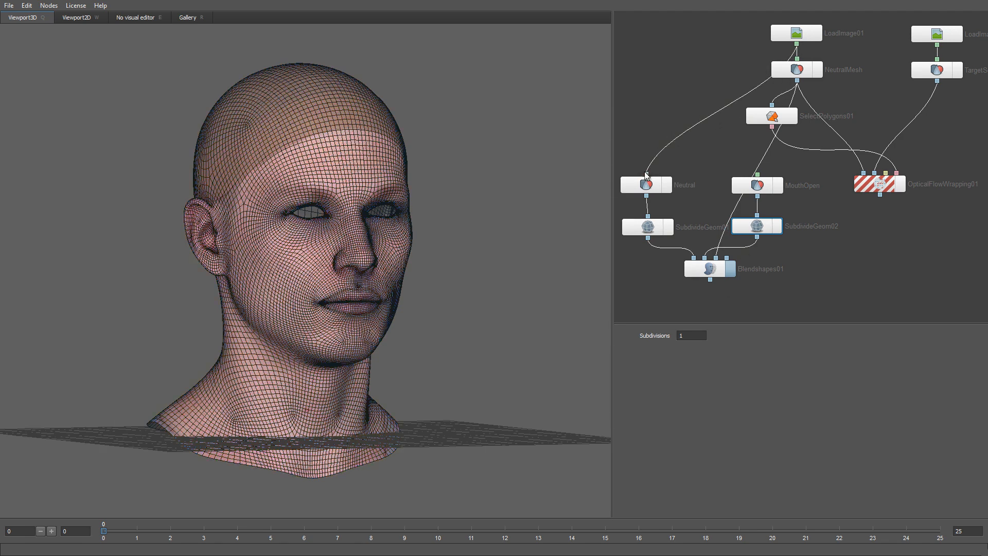
pyautogui.click(651, 187)
pyautogui.click(680, 365)
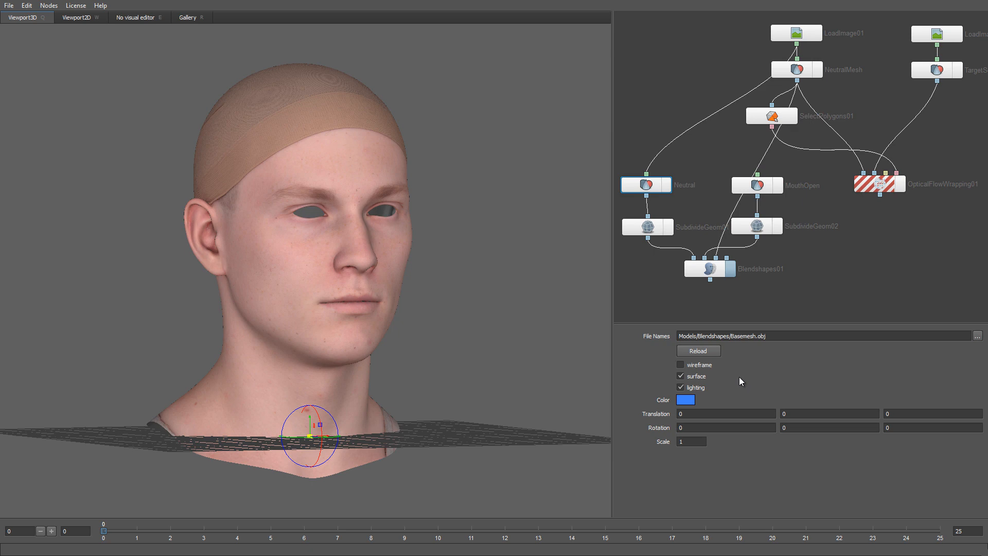
pyautogui.scroll(2, 435, 286)
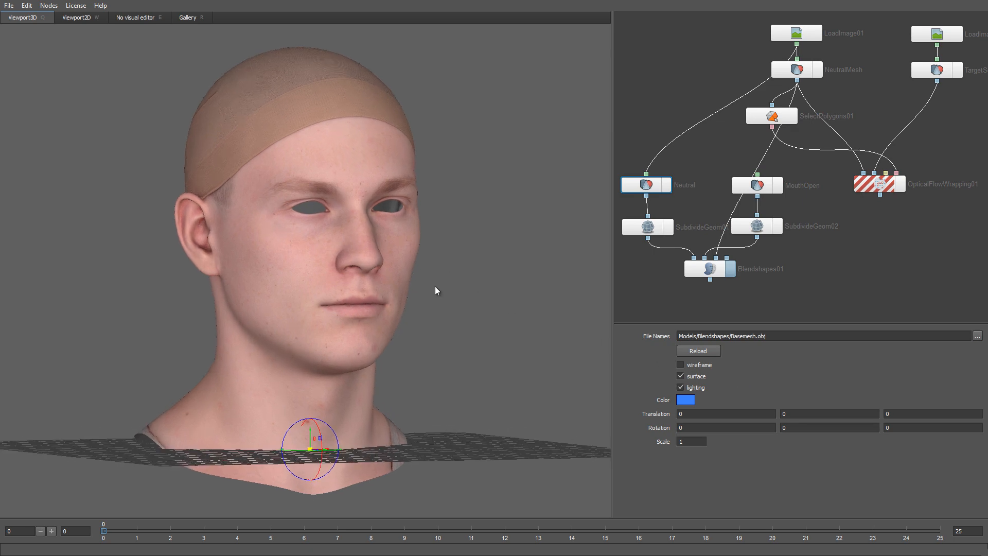
pyautogui.click(691, 273)
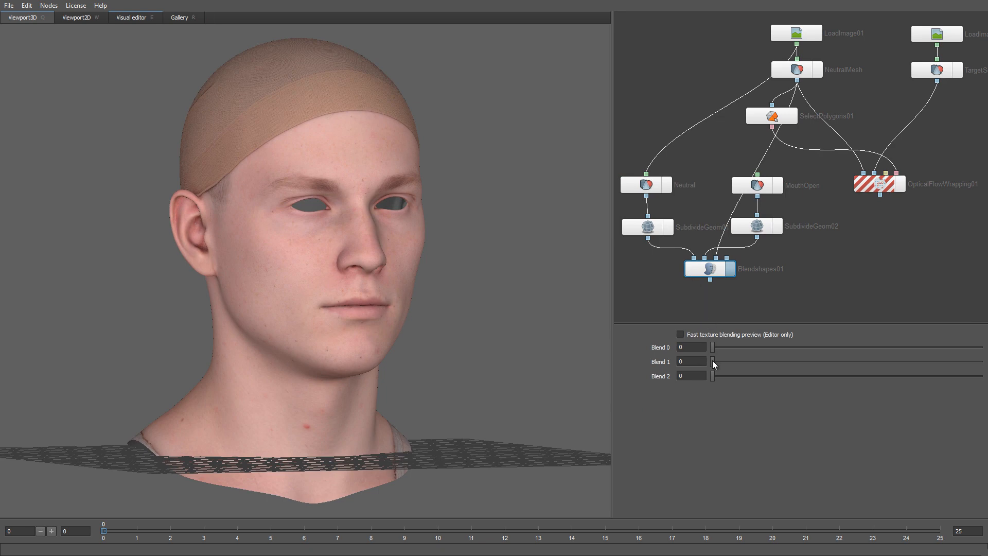
# Step: Set the Blend 1 and Blend 0 weights to 1 and turn off lighting on the Neutral mesh
pyautogui.moveTo(713, 361); pyautogui.dragTo(980, 361)
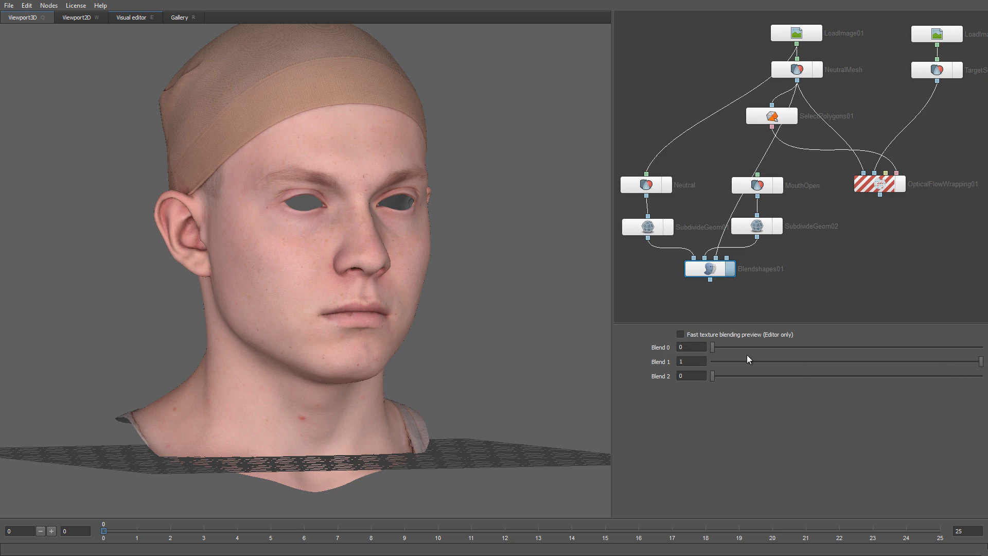
pyautogui.moveTo(714, 348); pyautogui.dragTo(981, 347)
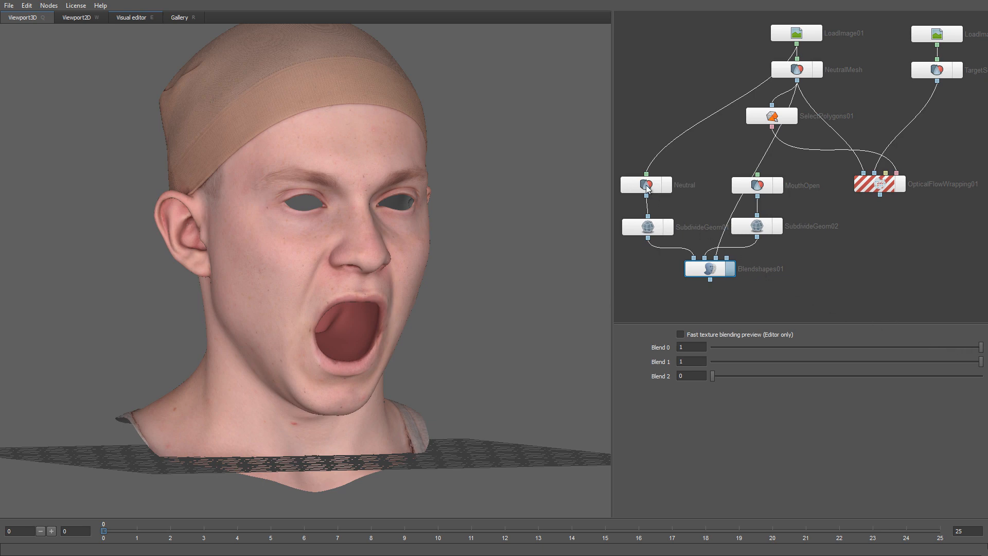
pyautogui.click(646, 188)
pyautogui.click(696, 387)
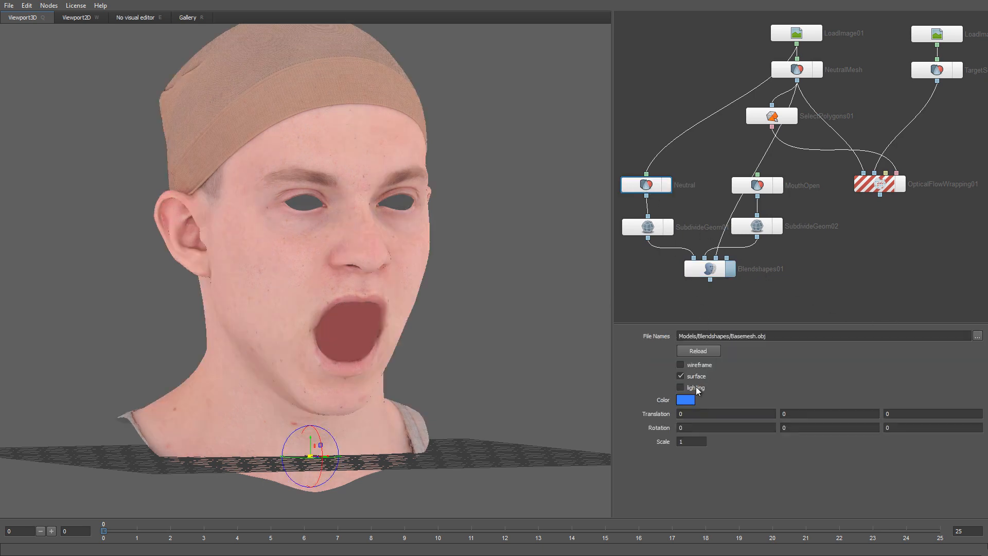
# Step: Toggle the TargetS scan display on and off for comparison, then show the wireframe again
pyautogui.click(957, 72)
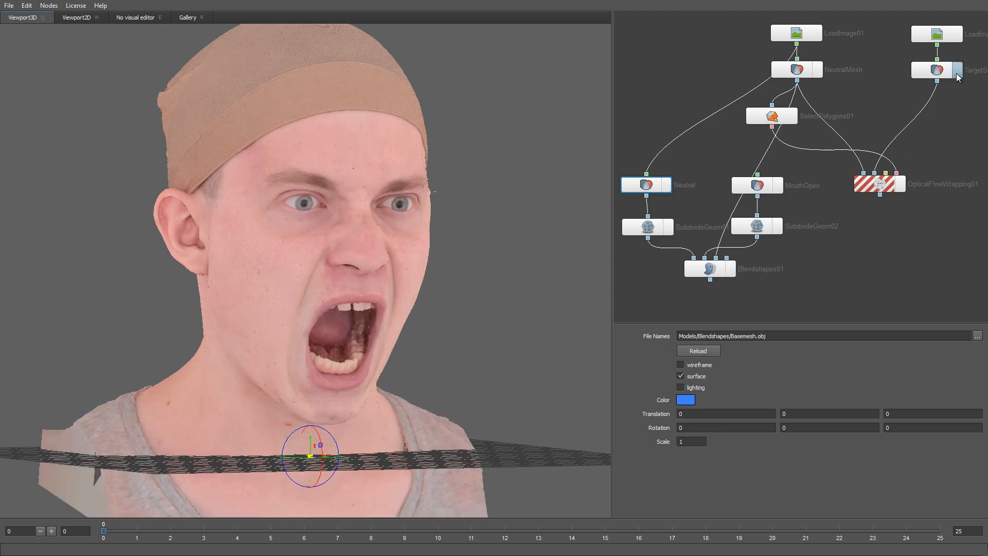
pyautogui.click(956, 72)
pyautogui.click(956, 73)
pyautogui.click(956, 74)
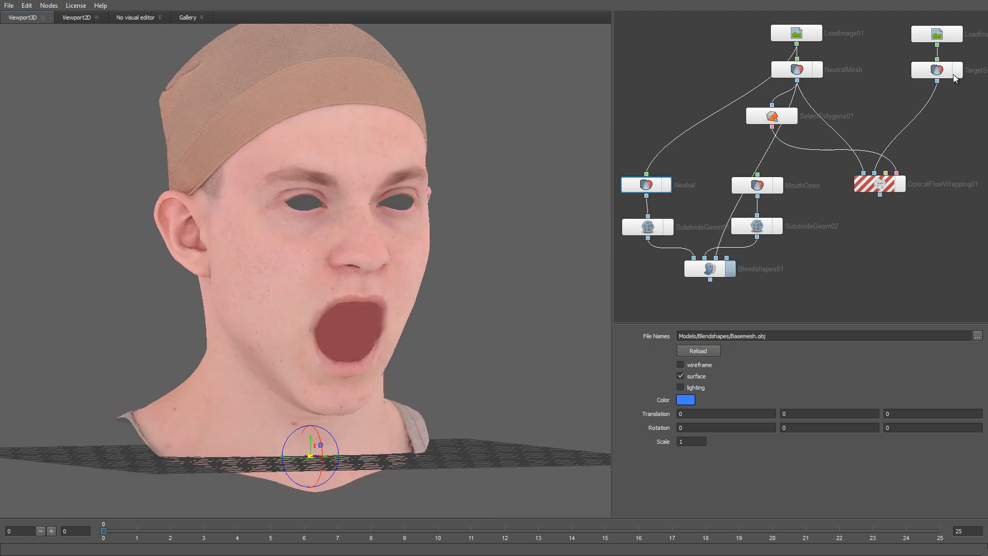
pyautogui.click(698, 366)
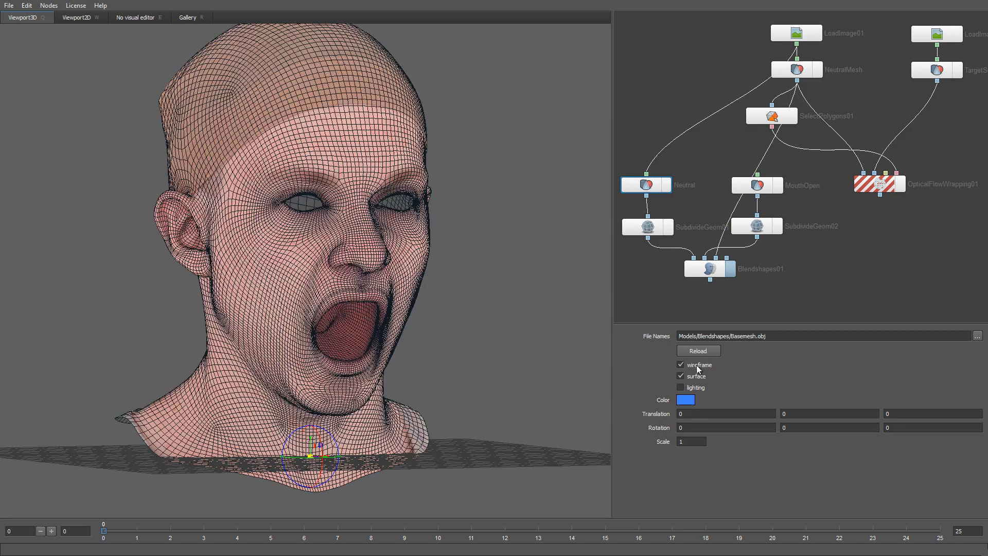
# Step: Move OpticalFlowWrapping01 lower and connect Blendshapes01 to its first input
pyautogui.moveTo(876, 185); pyautogui.dragTo(868, 303)
pyautogui.moveTo(814, 299); pyautogui.dragTo(823, 280, button='middle')
pyautogui.moveTo(718, 261); pyautogui.dragTo(864, 273)
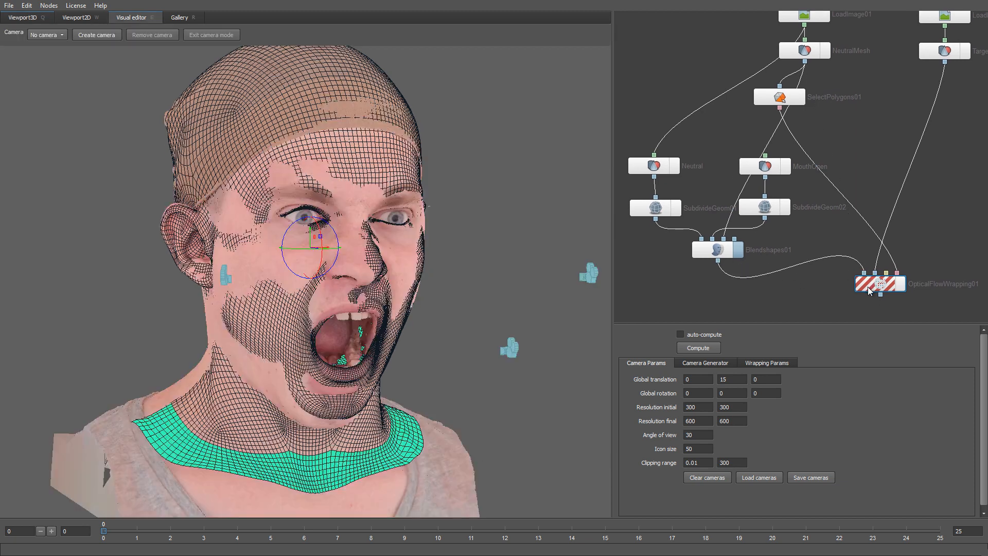
# Step: Compute OpticalFlowWrapping01 and view the result in Viewport3D with Neutral's wireframe hidden
pyautogui.click(701, 348)
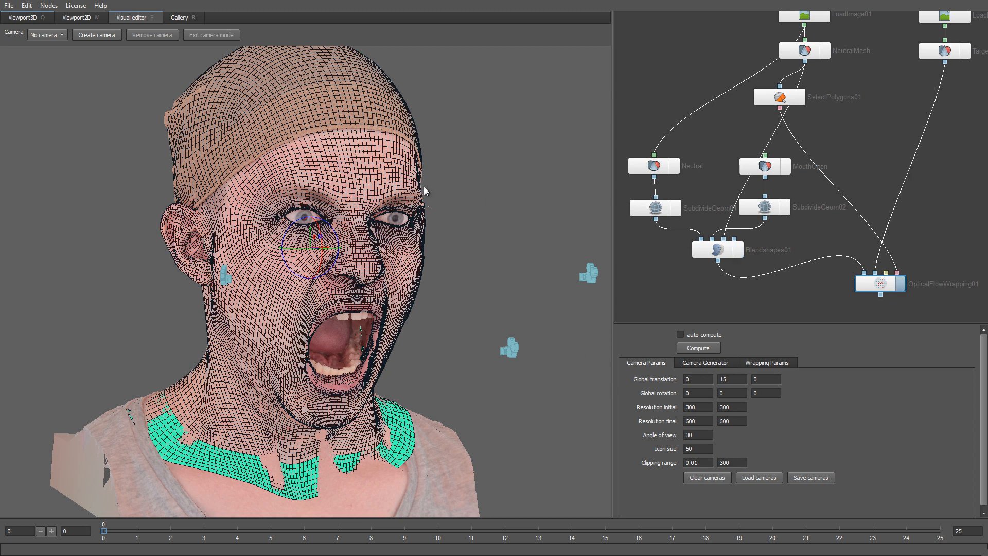
pyautogui.click(25, 18)
pyautogui.click(652, 169)
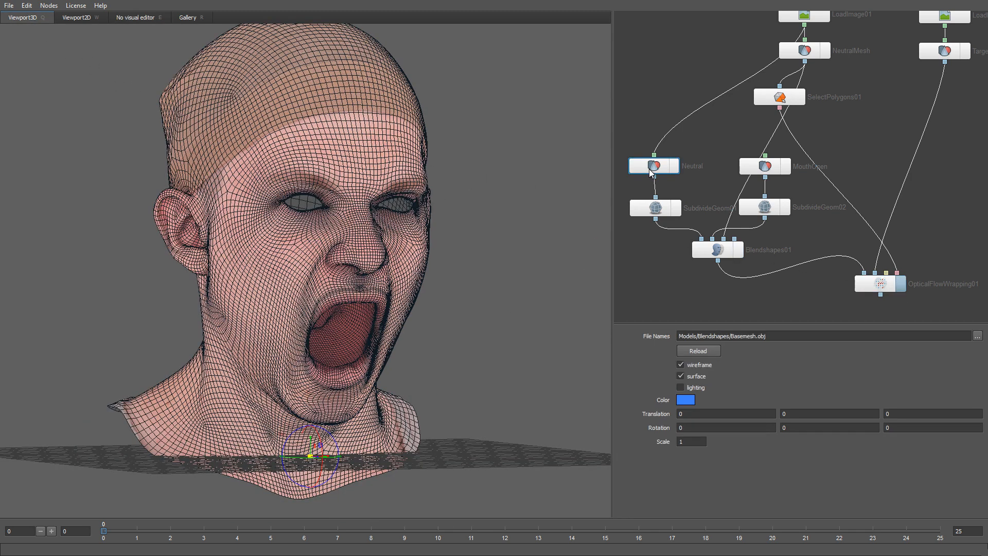
pyautogui.click(681, 365)
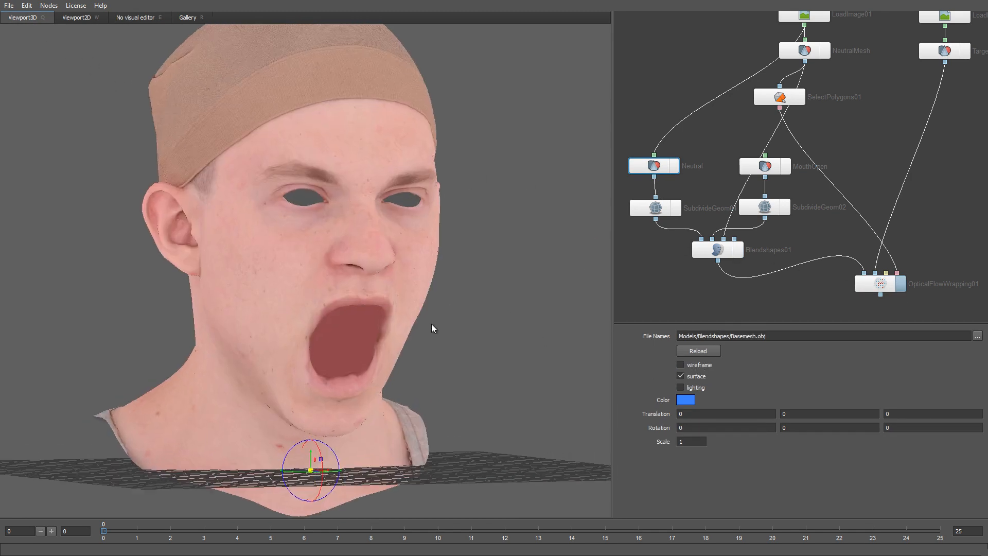
pyautogui.scroll(5, 447, 332)
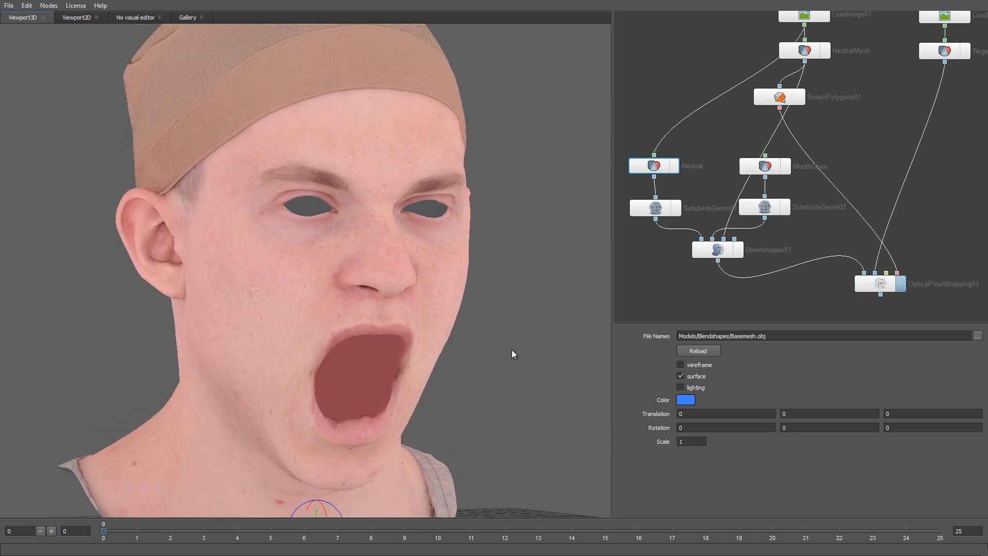
# Step: Toggle the Target scan display repeatedly to compare it with the wrapped head
pyautogui.click(966, 51)
pyautogui.click(969, 50)
pyautogui.click(969, 49)
pyautogui.click(969, 49)
# Step: Add a SelectPoints01 node fed by Blendshapes01 and TargetScan
pyautogui.moveTo(944, 220); pyautogui.dragTo(862, 195, button='middle')
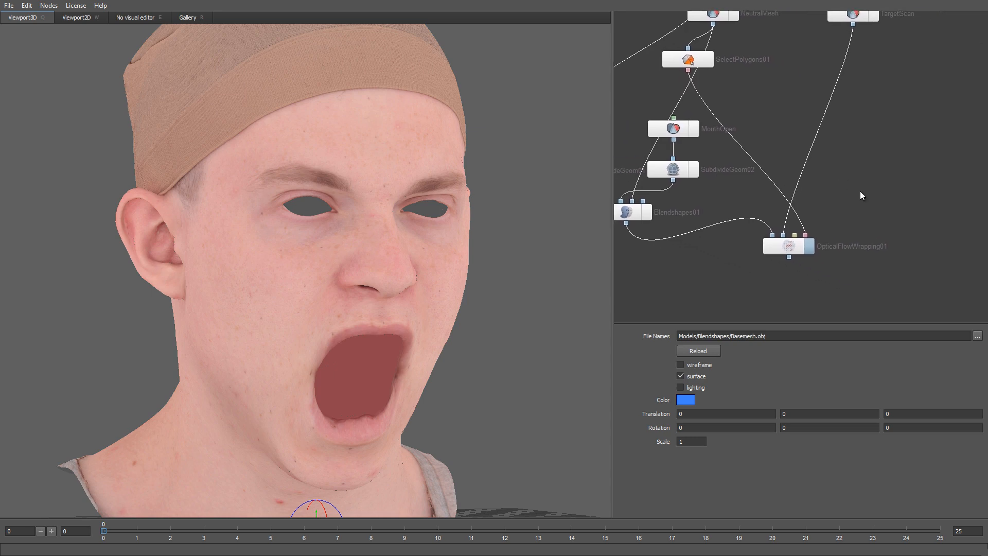
pyautogui.rightClick(860, 192)
pyautogui.moveTo(887, 239)
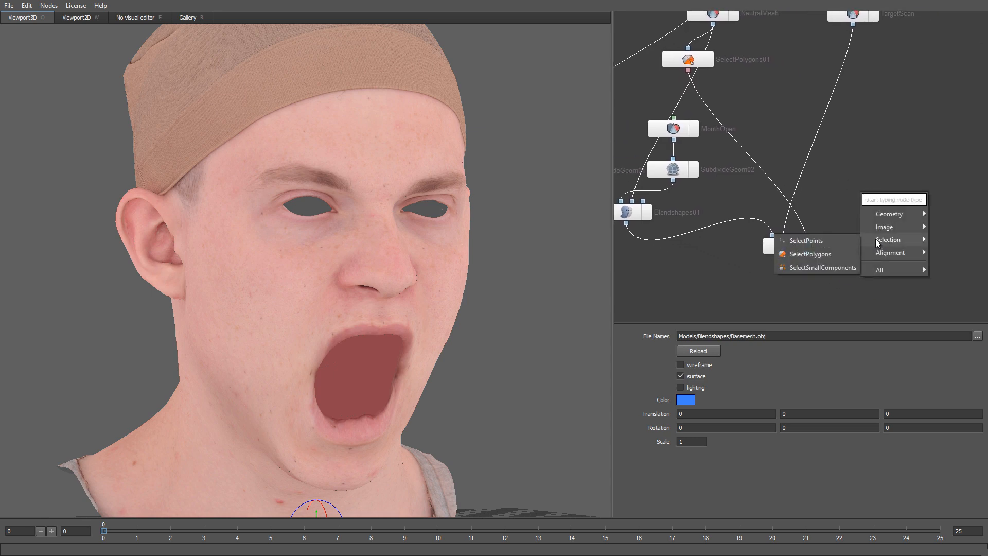
pyautogui.click(838, 242)
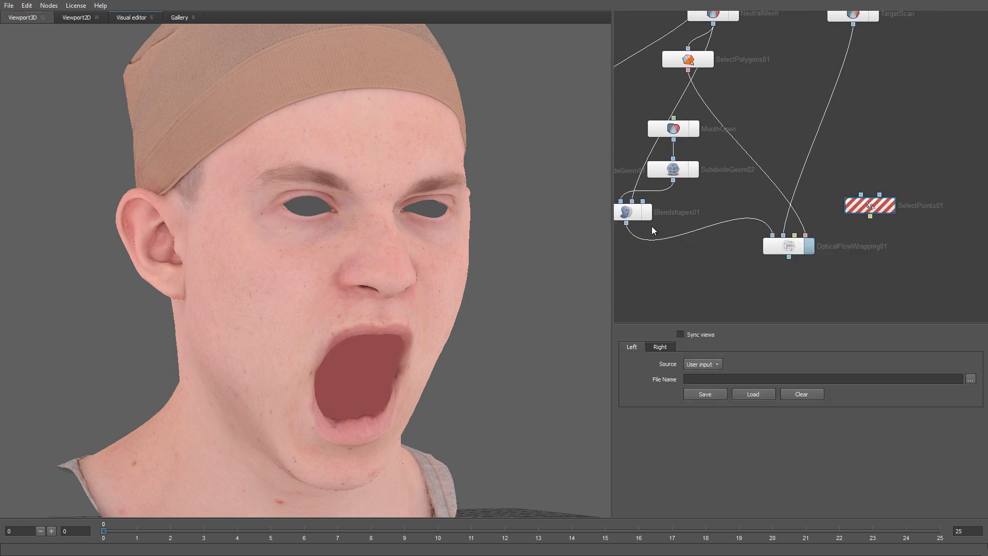
pyautogui.moveTo(626, 223); pyautogui.dragTo(861, 194)
pyautogui.moveTo(857, 50); pyautogui.dragTo(879, 195)
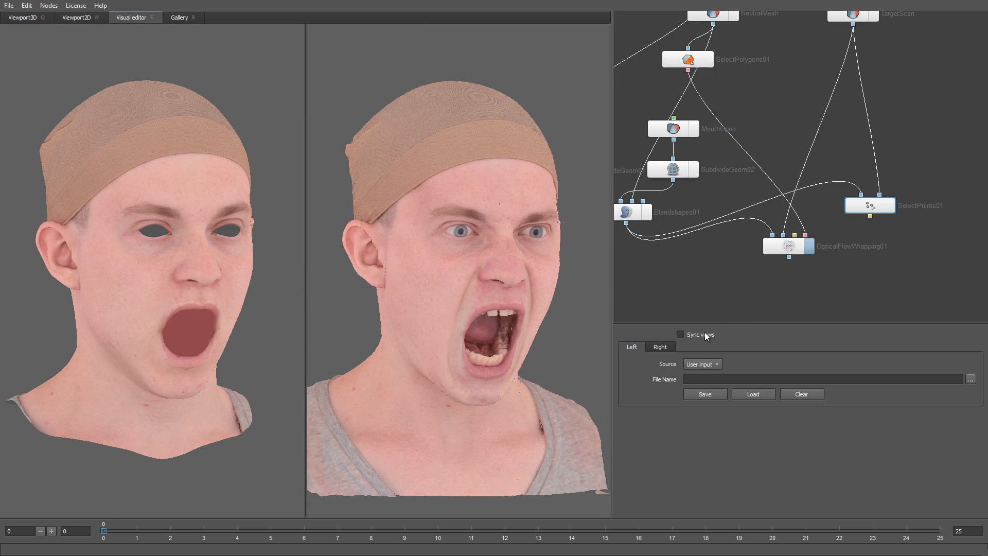
# Step: Place matching landmarks around the lips, mouth corner and chin (points 6, 7, 9) on mesh and scan
pyautogui.scroll(6, 487, 292)
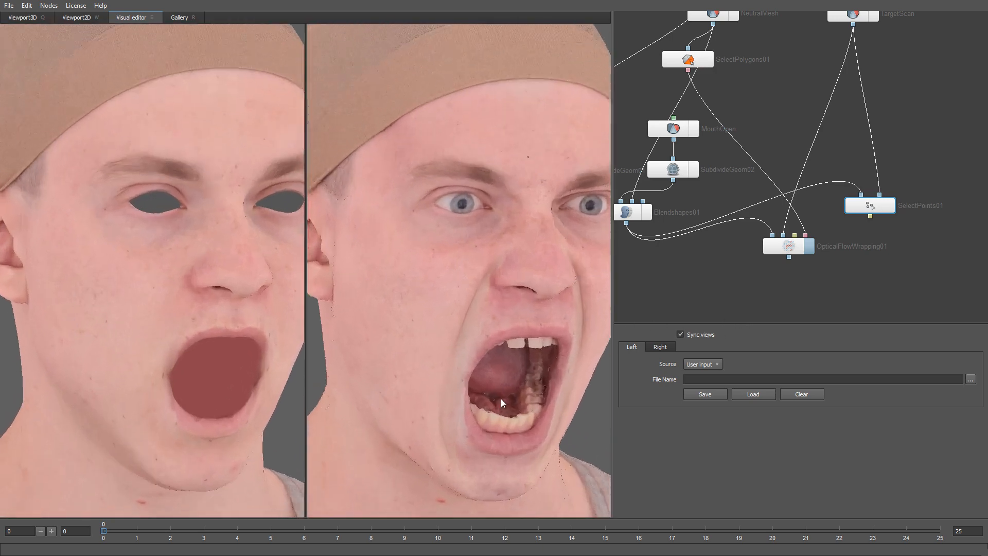
pyautogui.scroll(2, 401, 350)
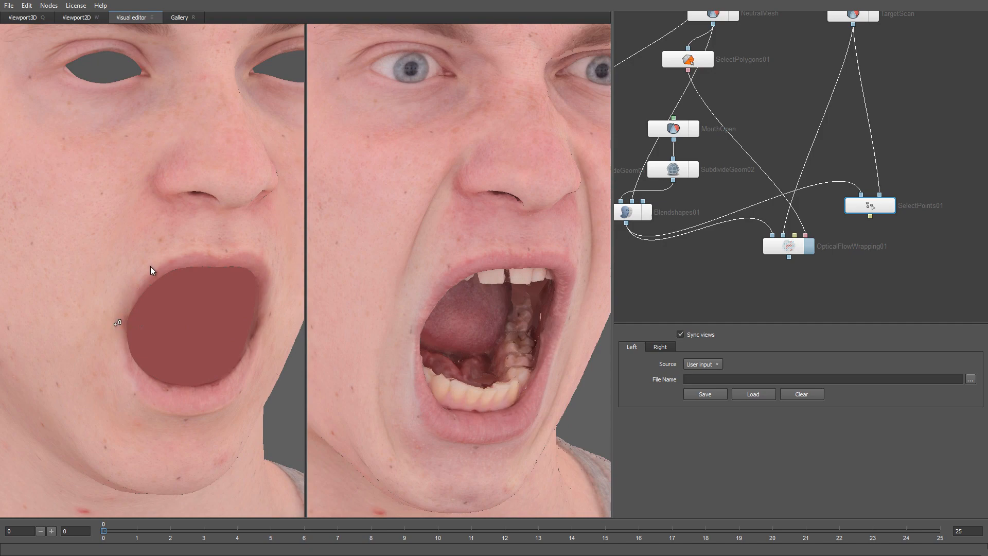
pyautogui.moveTo(226, 251); pyautogui.dragTo(75, 267, button='middle')
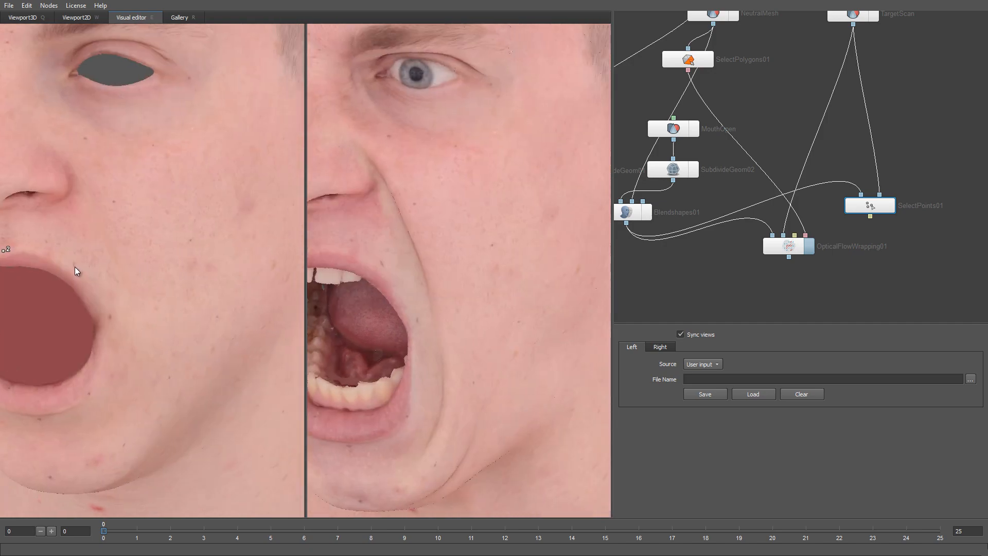
pyautogui.moveTo(90, 404); pyautogui.dragTo(154, 348, button='middle')
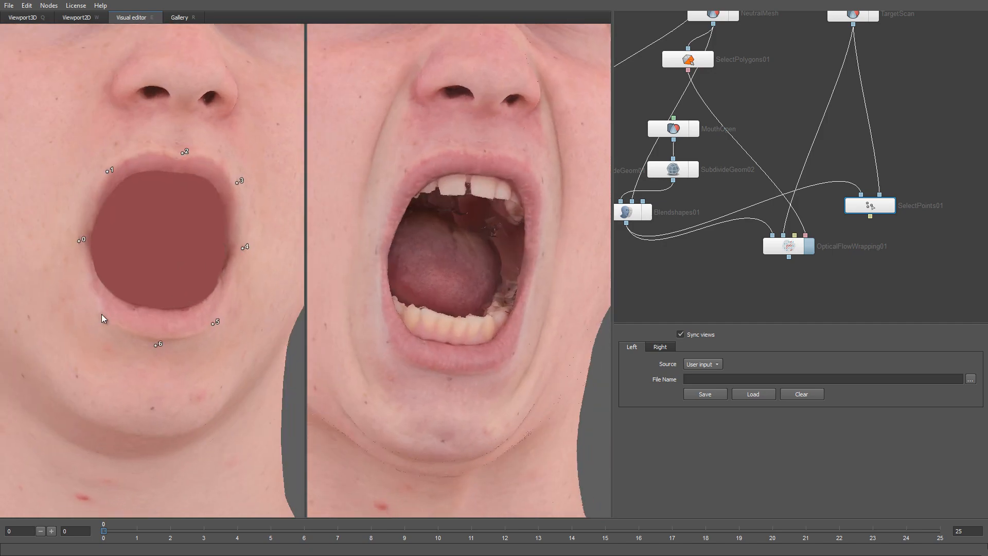
pyautogui.scroll(3, 469, 153)
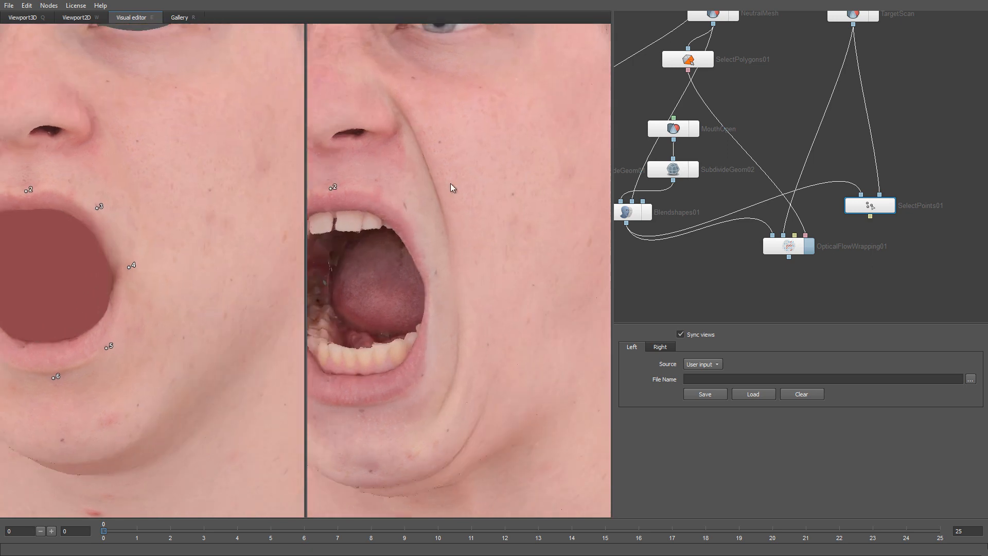
pyautogui.click(355, 414)
pyautogui.moveTo(355, 413); pyautogui.dragTo(418, 397, button='middle')
pyautogui.click(133, 322)
pyautogui.click(415, 358)
pyautogui.moveTo(431, 357); pyautogui.dragTo(438, 326, button='middle')
pyautogui.click(465, 384)
pyautogui.moveTo(465, 384); pyautogui.dragTo(454, 359, button='middle')
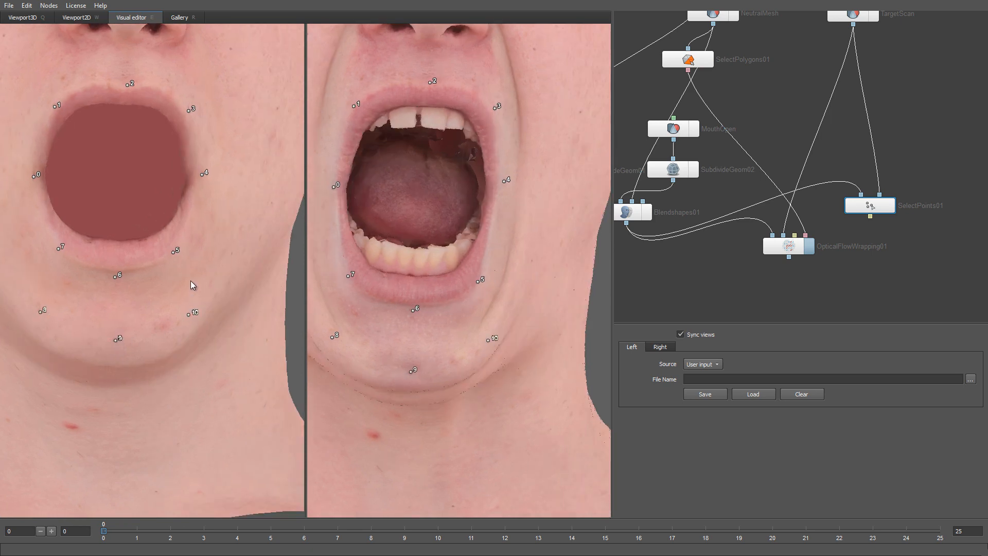
# Step: Place landmark 12 on the cheek and paired lower-lip landmarks 13 and 14, then zoom toward an eye
pyautogui.moveTo(41, 127); pyautogui.dragTo(73, 269, button='middle')
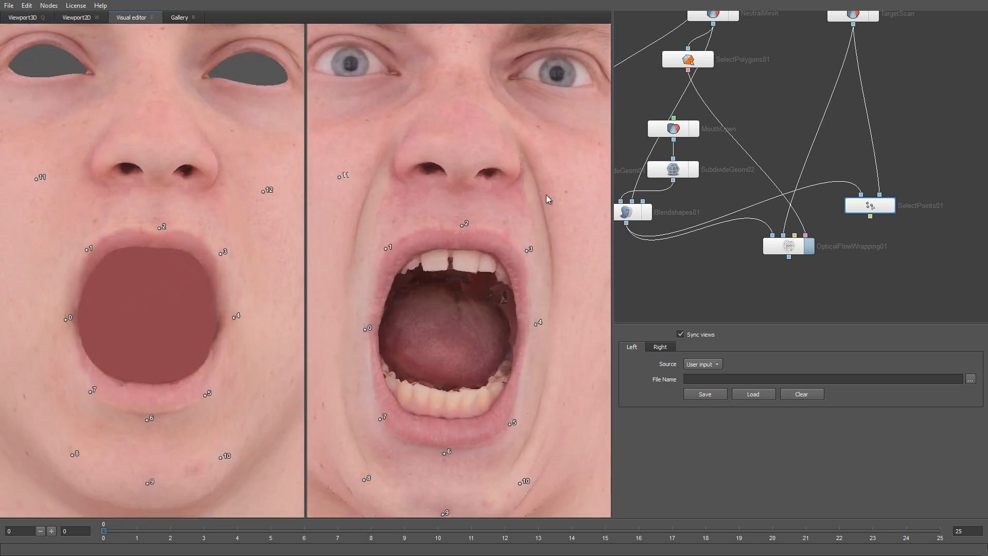
pyautogui.click(566, 194)
pyautogui.moveTo(429, 350); pyautogui.dragTo(422, 313, button='middle')
pyautogui.click(411, 370)
pyautogui.click(118, 343)
pyautogui.click(173, 337)
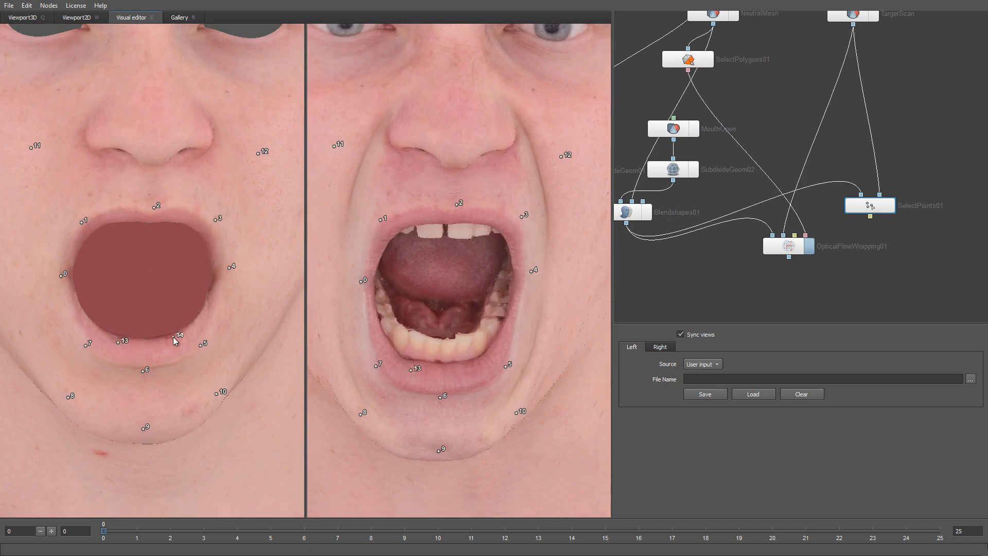
pyautogui.click(472, 366)
pyautogui.moveTo(486, 138); pyautogui.dragTo(489, 292, button='middle')
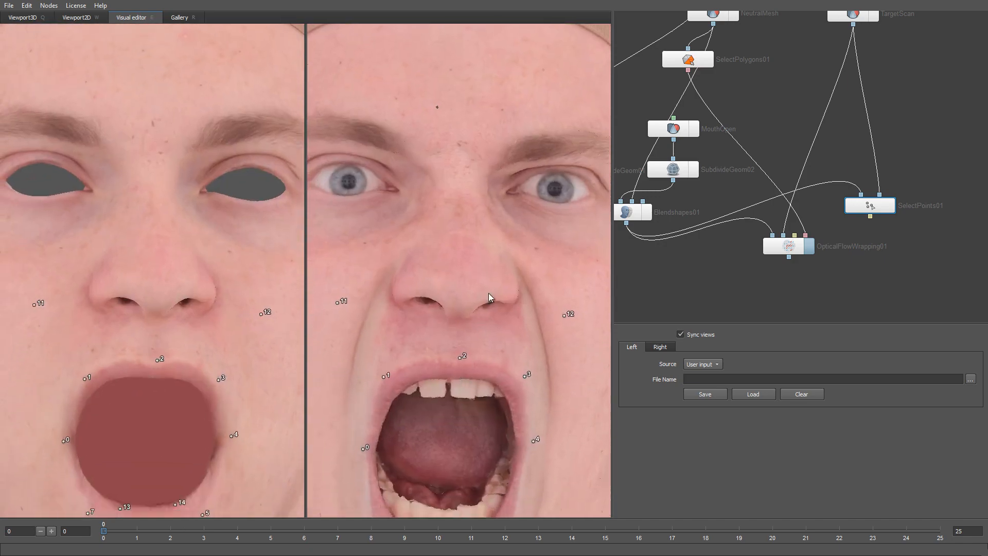
pyautogui.scroll(3, 488, 292)
pyautogui.moveTo(522, 162); pyautogui.dragTo(450, 299, button='middle')
# Step: Mark the upper, lower, inner and outer points of the first eye
pyautogui.click(509, 256)
pyautogui.click(510, 304)
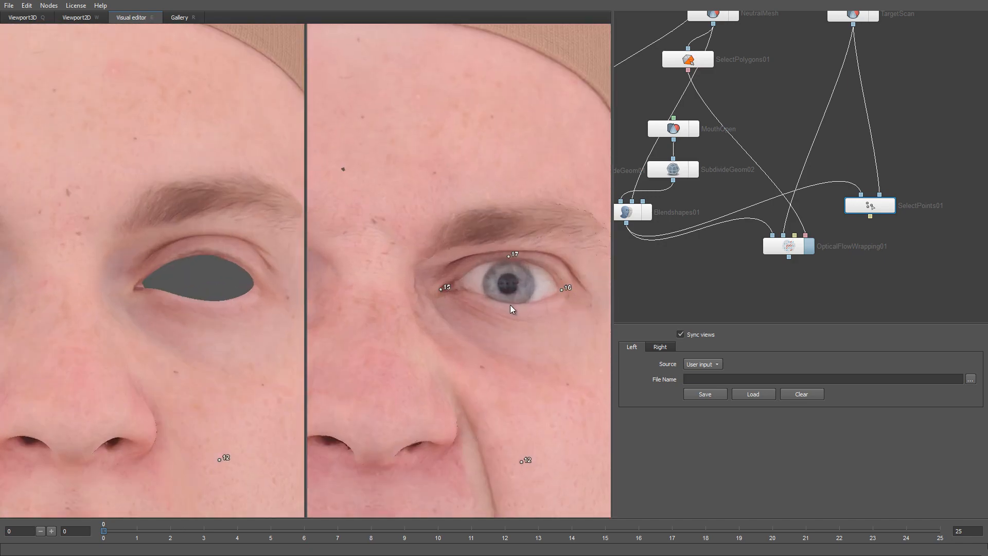
pyautogui.click(132, 289)
pyautogui.click(255, 284)
# Step: Mark matching eyelid points on the other eye, including landmark 26, then zoom out
pyautogui.moveTo(251, 357); pyautogui.dragTo(443, 357, button='middle')
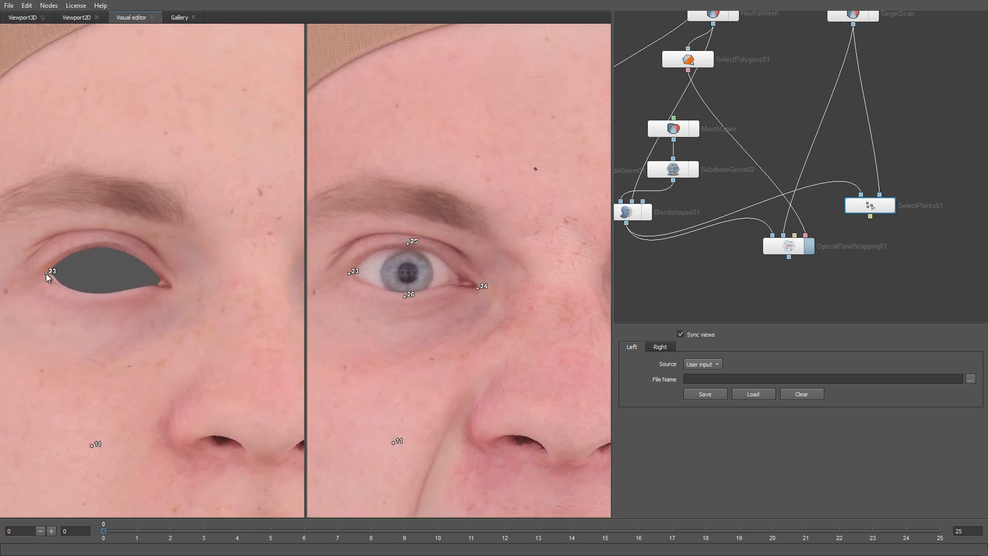
pyautogui.click(107, 293)
pyautogui.click(371, 249)
pyautogui.click(371, 289)
pyautogui.click(72, 248)
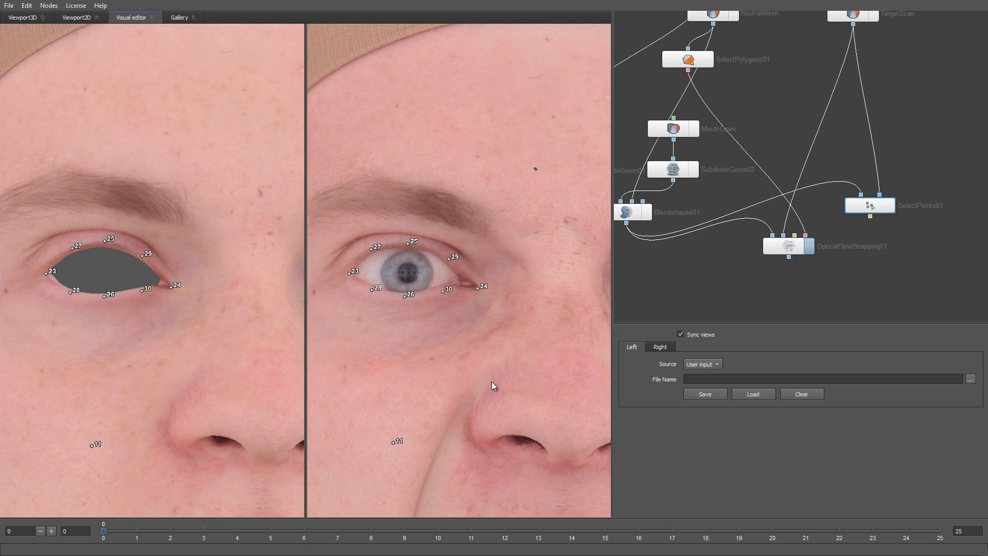
pyautogui.scroll(-10, 492, 382)
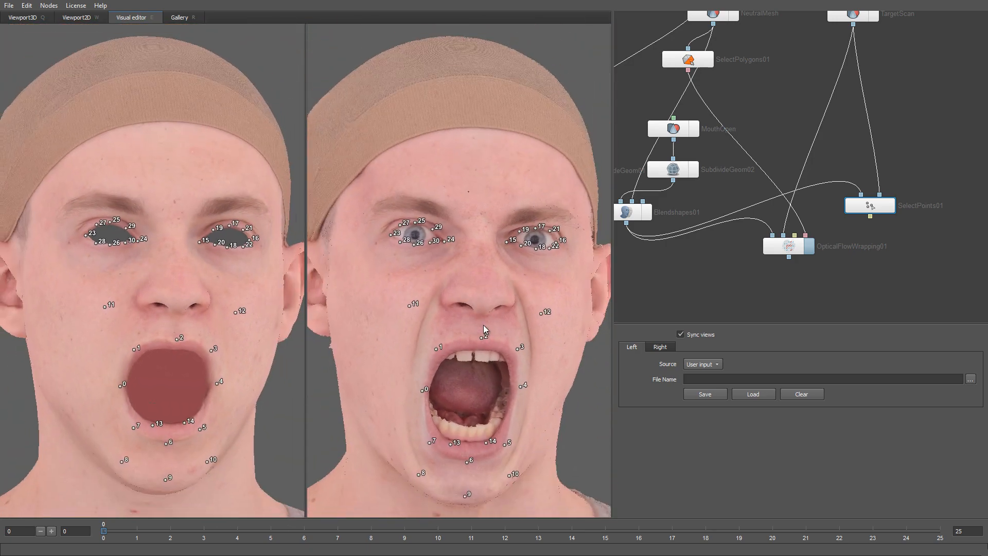
# Step: Switch to the 3D view and show the wireframe on the Neutral mesh
pyautogui.moveTo(484, 331); pyautogui.dragTo(483, 318, button='middle')
pyautogui.press('q')
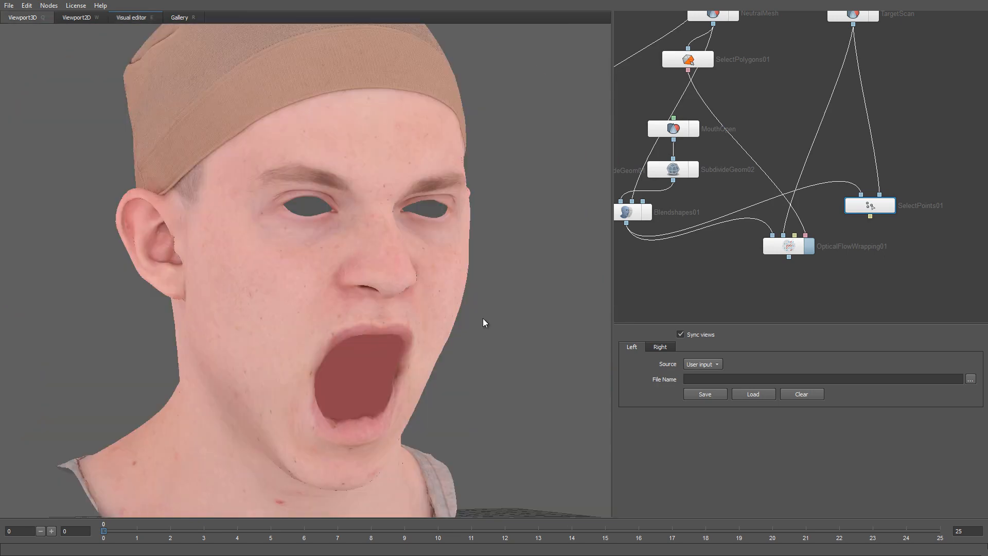
pyautogui.moveTo(664, 240); pyautogui.dragTo(727, 268, button='middle')
pyautogui.click(631, 156)
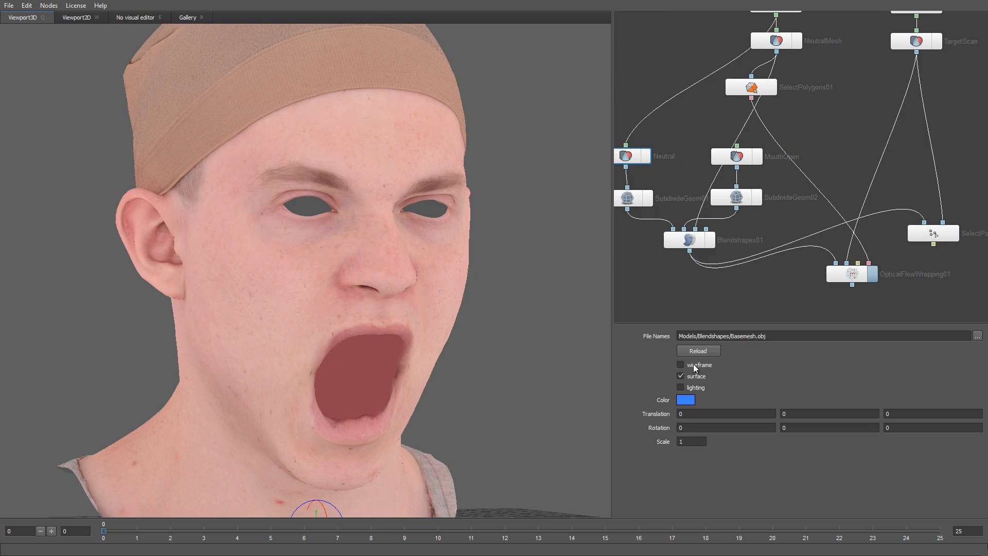
pyautogui.click(695, 367)
# Step: Wire the selected polygons into OpticalFlowWrapping01 and run Compute
pyautogui.click(844, 274)
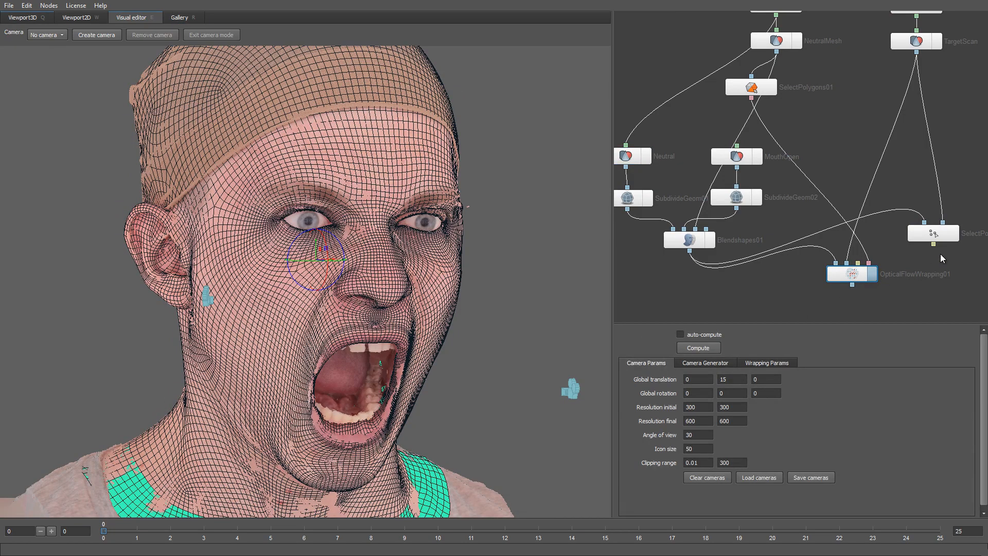
pyautogui.moveTo(933, 244); pyautogui.dragTo(857, 264)
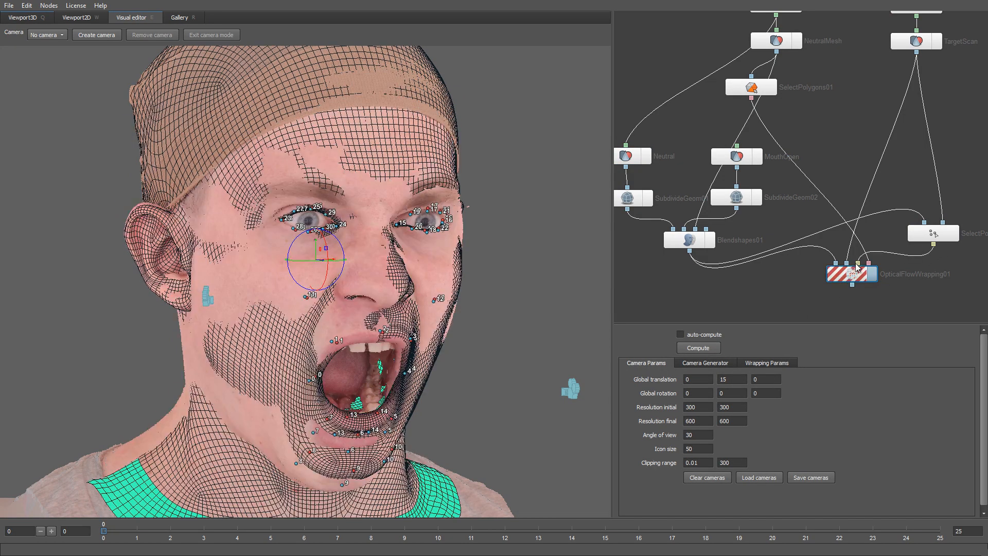
pyautogui.moveTo(548, 344); pyautogui.dragTo(489, 334)
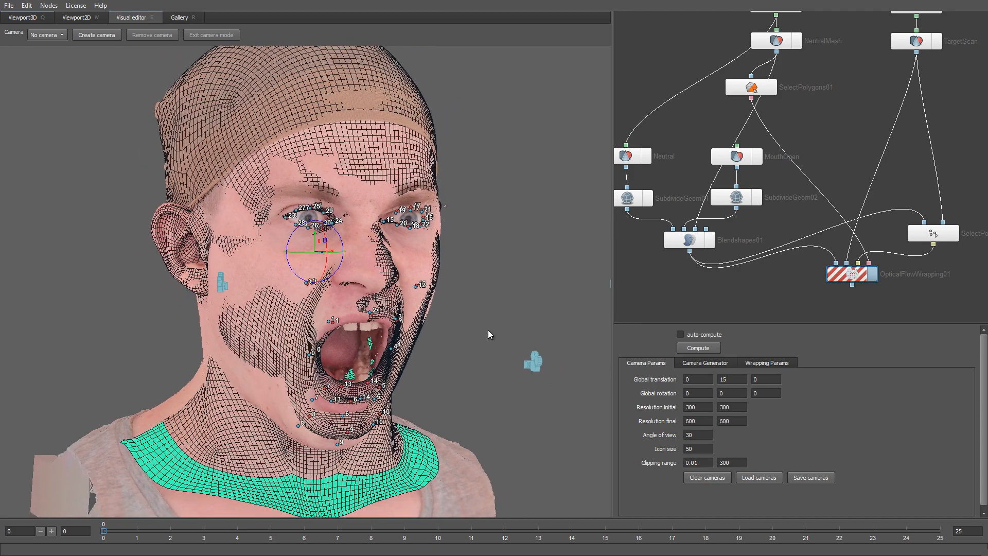
pyautogui.click(709, 347)
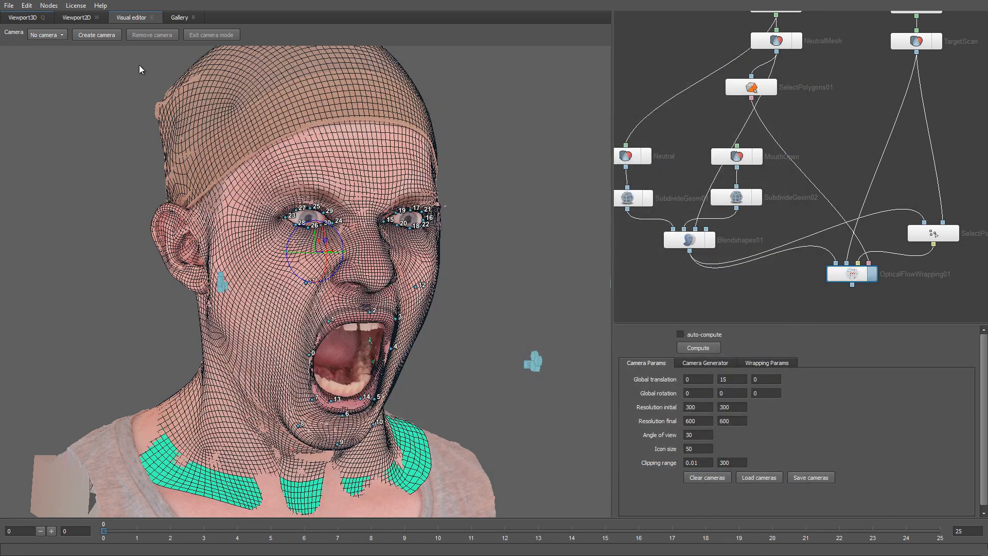
# Step: Return to the 3D view and hide the Neutral mesh's wireframe on the textured head
pyautogui.click(23, 17)
pyautogui.click(623, 157)
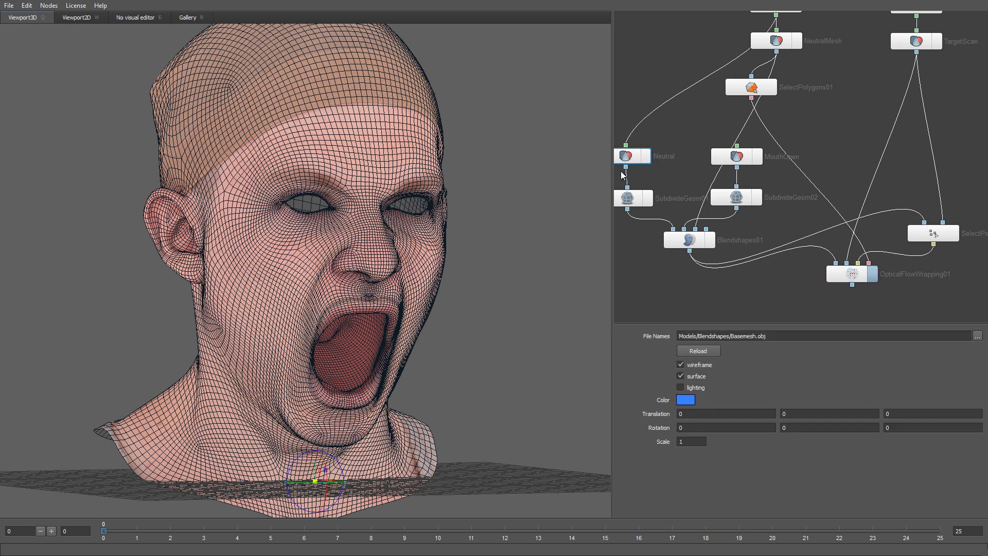
pyautogui.click(681, 364)
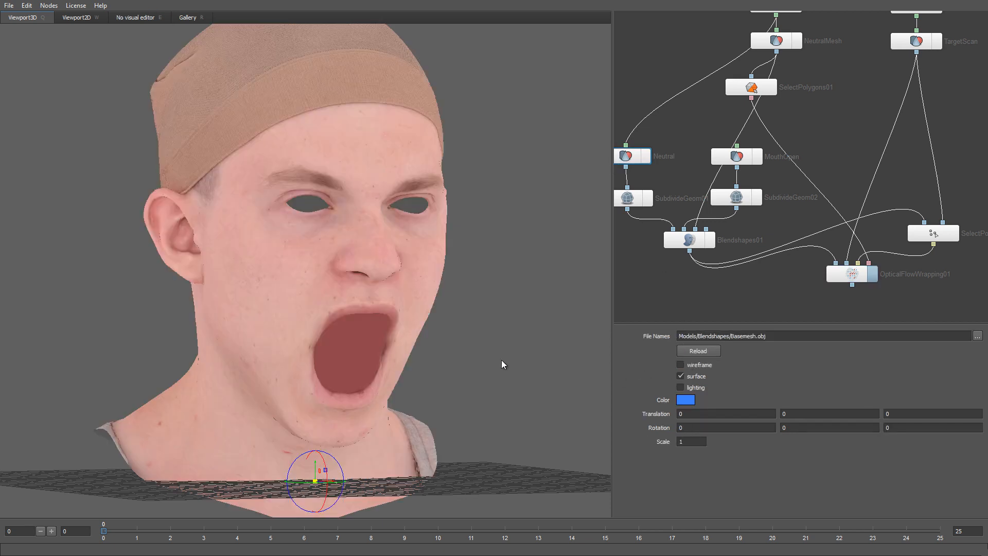
pyautogui.moveTo(502, 360); pyautogui.dragTo(490, 375, button='right')
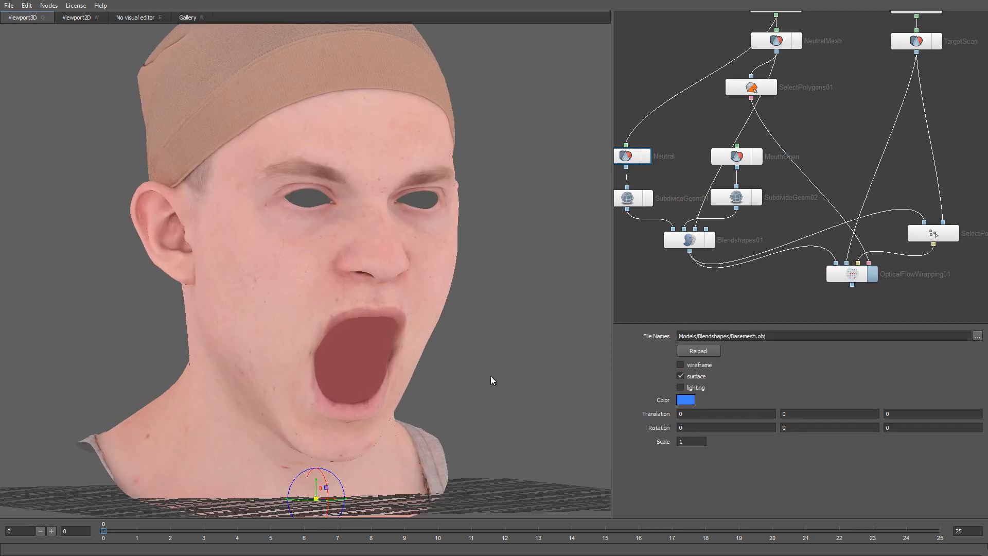
# Step: Toggle the TargetScan mesh on and off to compare it with the wrap
pyautogui.click(940, 42)
pyautogui.click(941, 43)
pyautogui.click(940, 42)
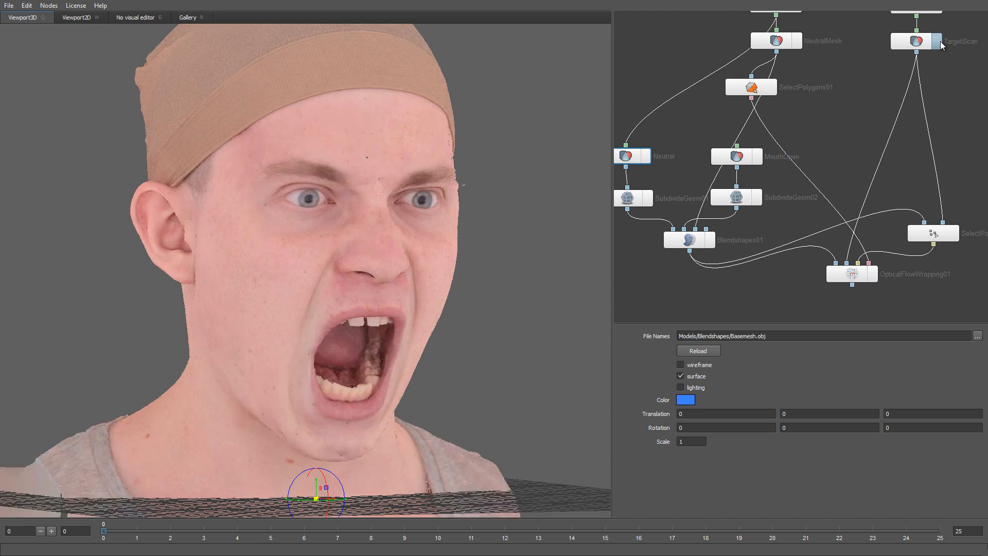
pyautogui.click(941, 42)
pyautogui.click(940, 41)
pyautogui.click(940, 41)
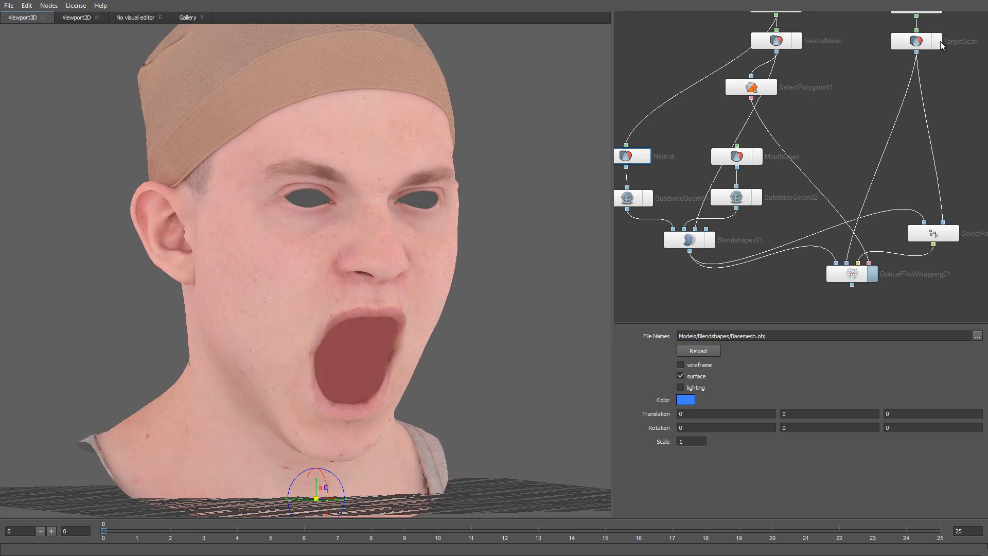
pyautogui.click(940, 42)
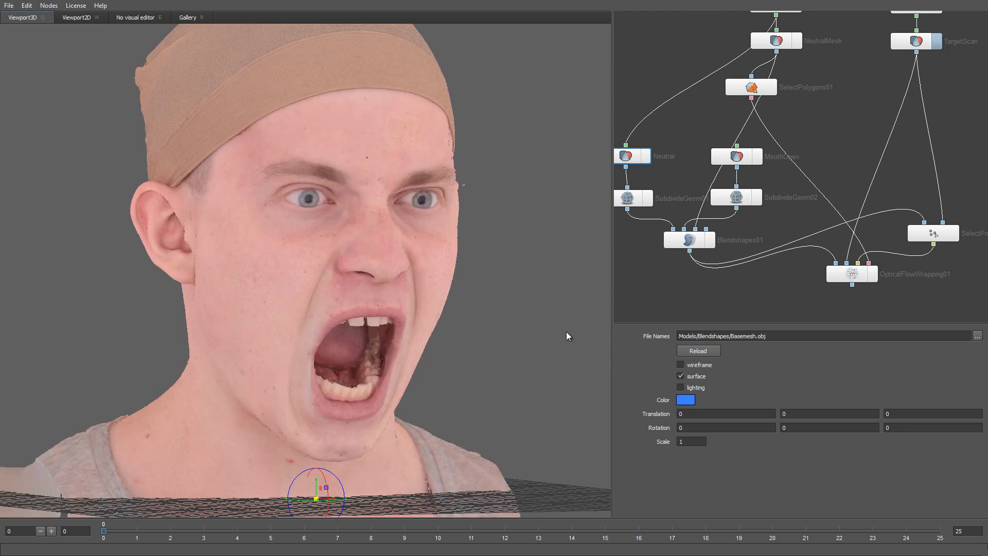
pyautogui.scroll(-2, 562, 328)
# Step: Compare wrap and scan from the front using the grave key, then restore the wireframe and select OpticalFlowWrapping01
pyautogui.moveTo(546, 312); pyautogui.dragTo(505, 304)
pyautogui.press('`')
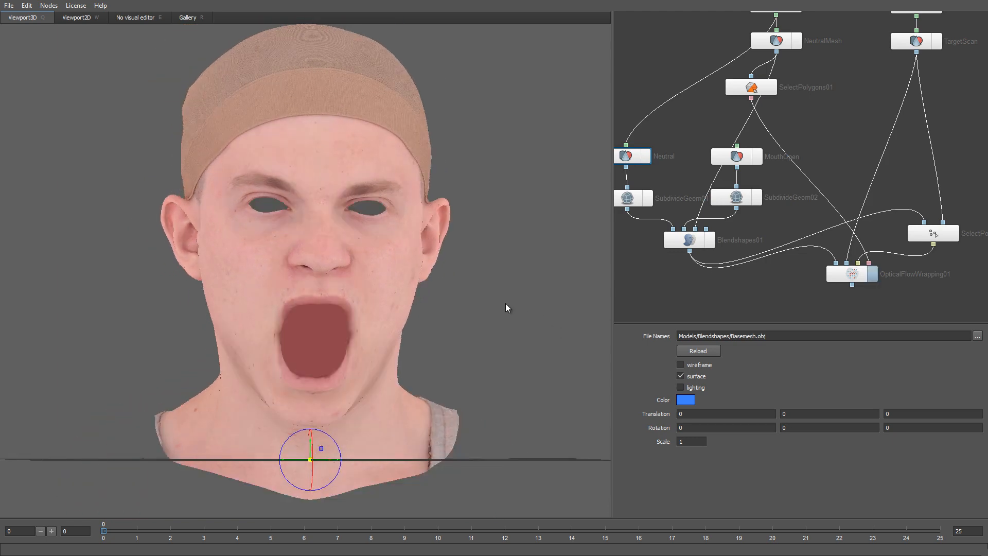
pyautogui.press('`')
pyautogui.press('`')
pyautogui.press('`')
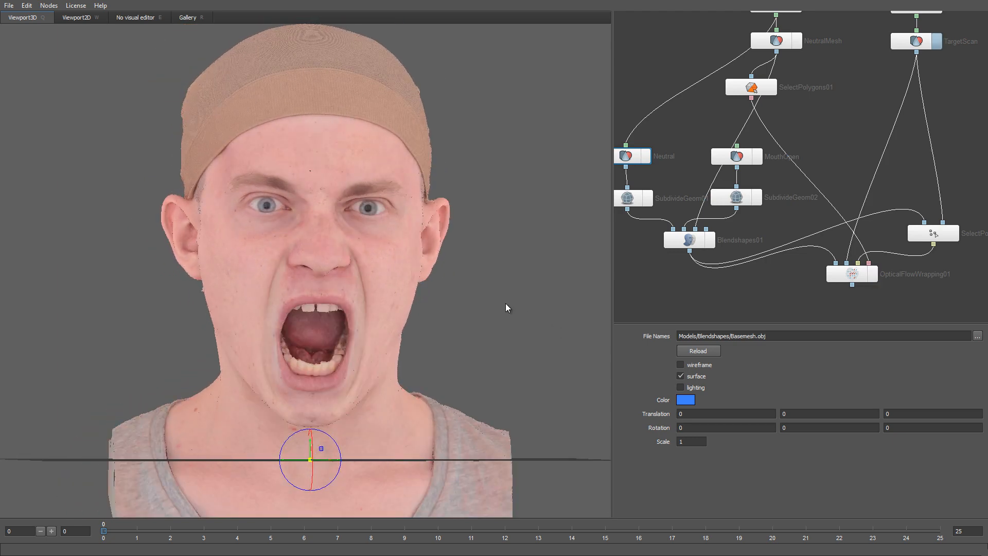
pyautogui.press('`')
pyautogui.moveTo(477, 311); pyautogui.dragTo(518, 315)
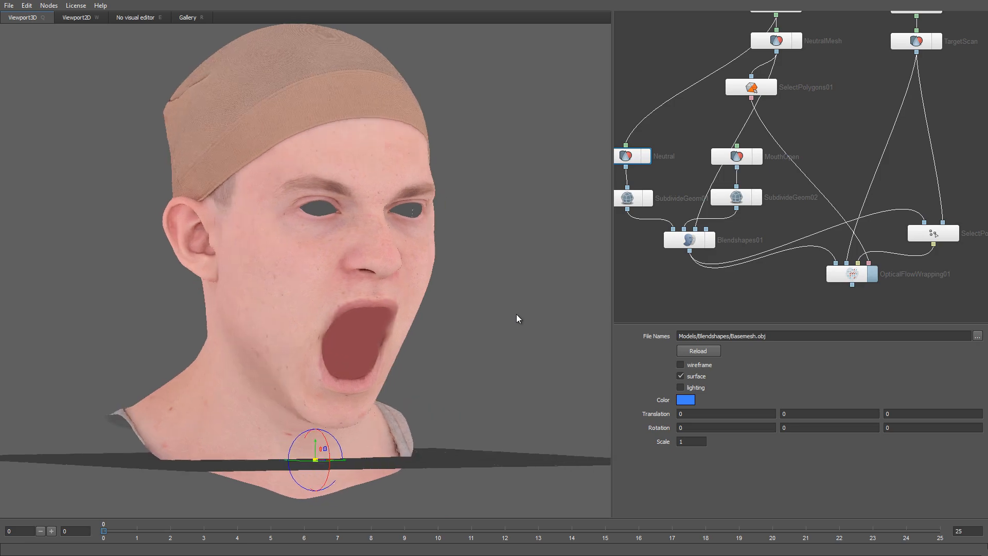
pyautogui.click(695, 365)
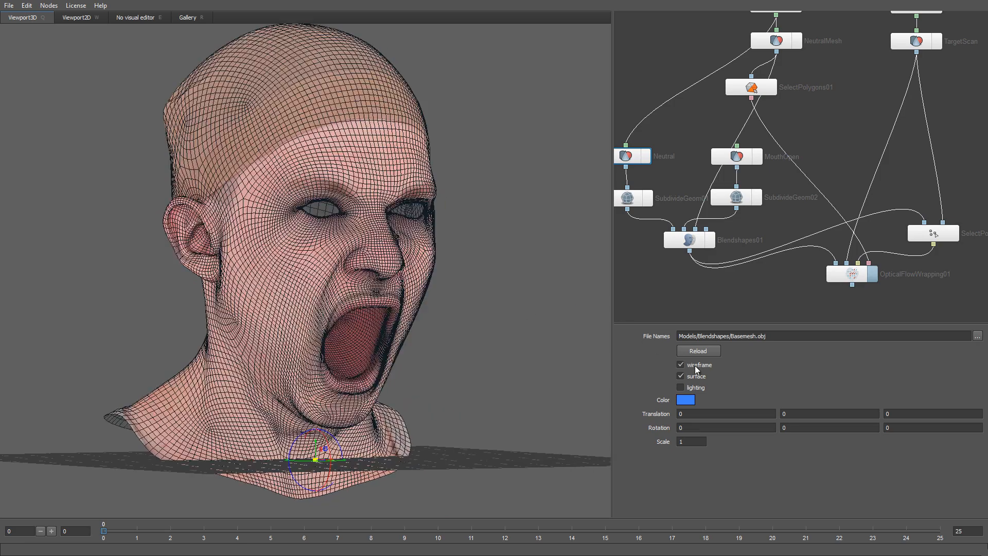
pyautogui.click(853, 276)
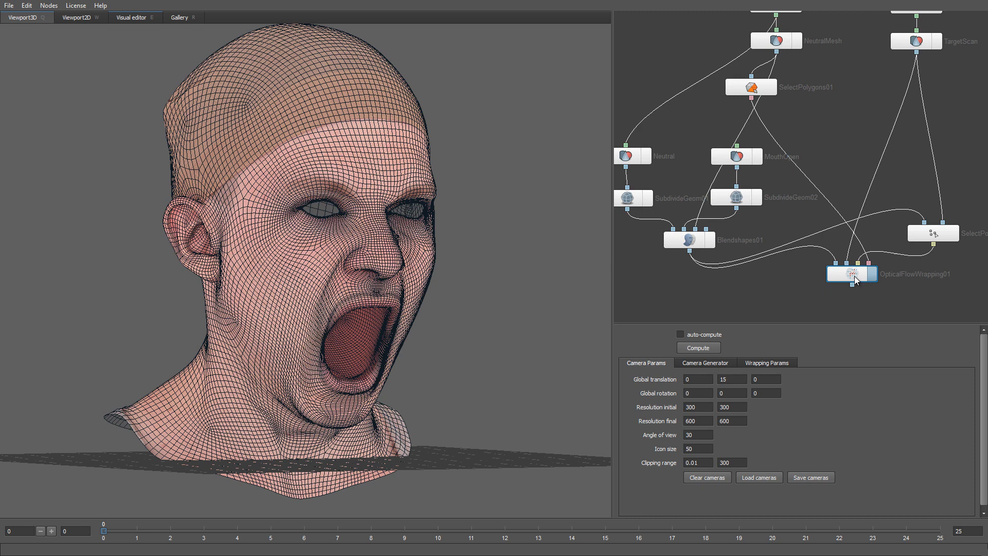
# Step: Set OpticalFlowWrapping01's Resolution final to 800 by 800
pyautogui.doubleClick(685, 421)
pyautogui.write('800')
pyautogui.press('Tab')
pyautogui.write('80')
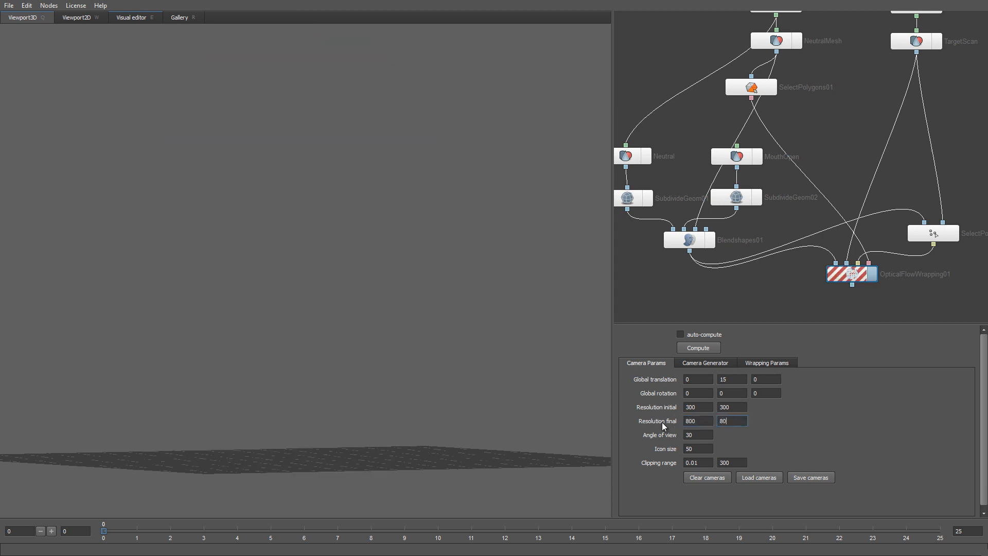
pyautogui.write('0')
pyautogui.press('Return')
# Step: In Wrapping Params, enter 6 as the Optical flow smoothness final
pyautogui.click(754, 363)
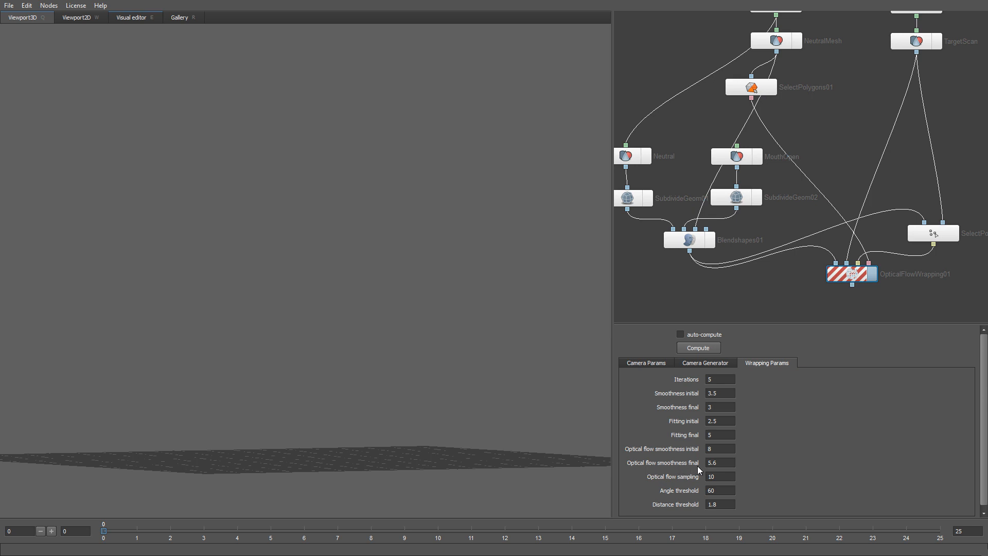
pyautogui.moveTo(730, 462); pyautogui.dragTo(679, 461)
pyautogui.write('6')
pyautogui.doubleClick(714, 408)
# Step: Rerun OpticalFlowWrapping01 with the new settings and toggle TargetScan on for comparison
pyautogui.click(132, 18)
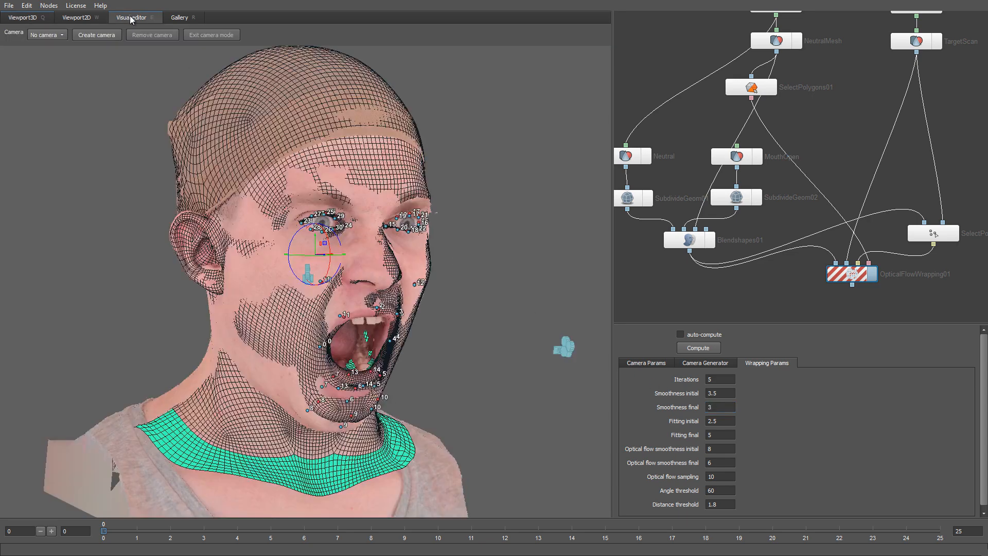
pyautogui.click(704, 349)
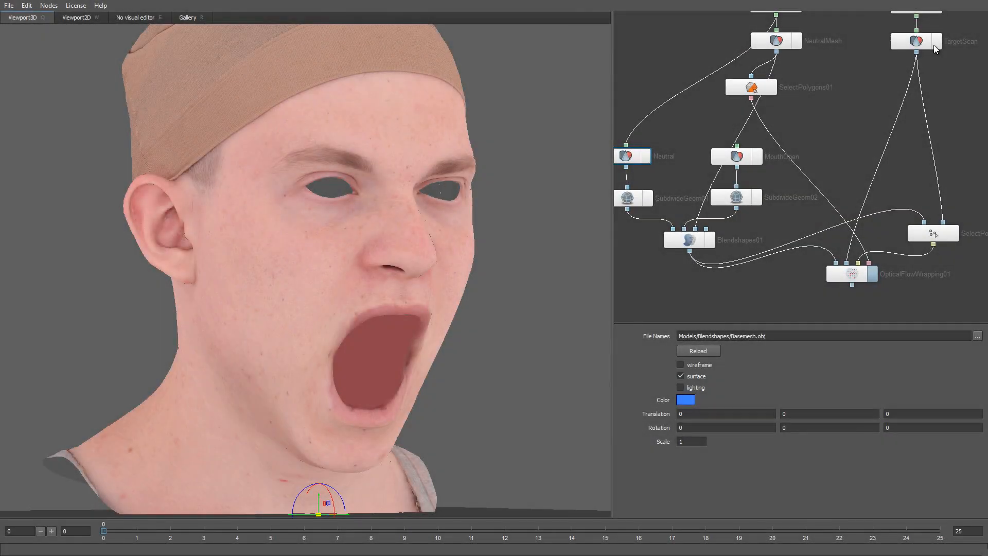
pyautogui.click(935, 43)
pyautogui.click(935, 44)
pyautogui.click(936, 43)
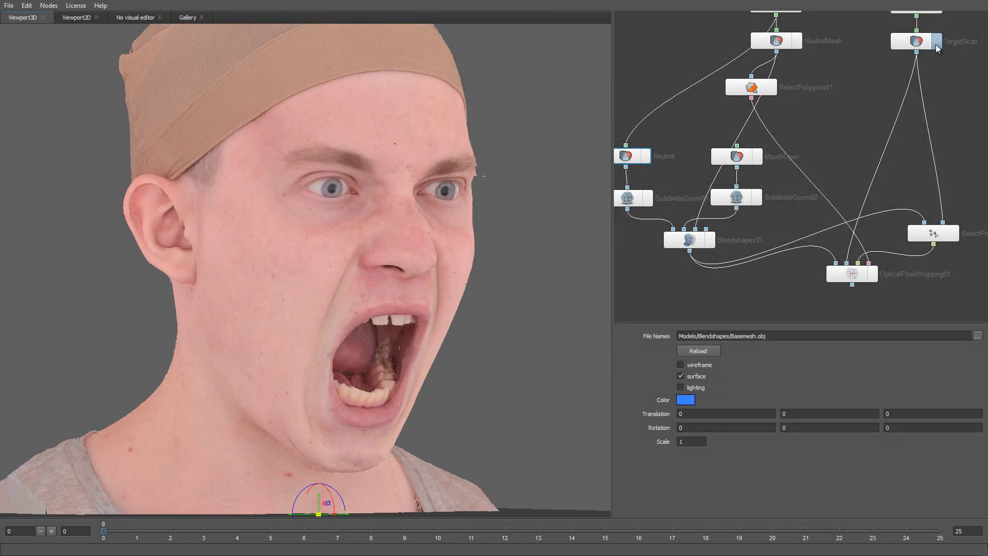
pyautogui.click(935, 45)
pyautogui.click(936, 44)
# Step: Orbit to the head's left side and flip between target scan and wrapped mesh
pyautogui.moveTo(518, 298); pyautogui.dragTo(409, 297)
pyautogui.press('`')
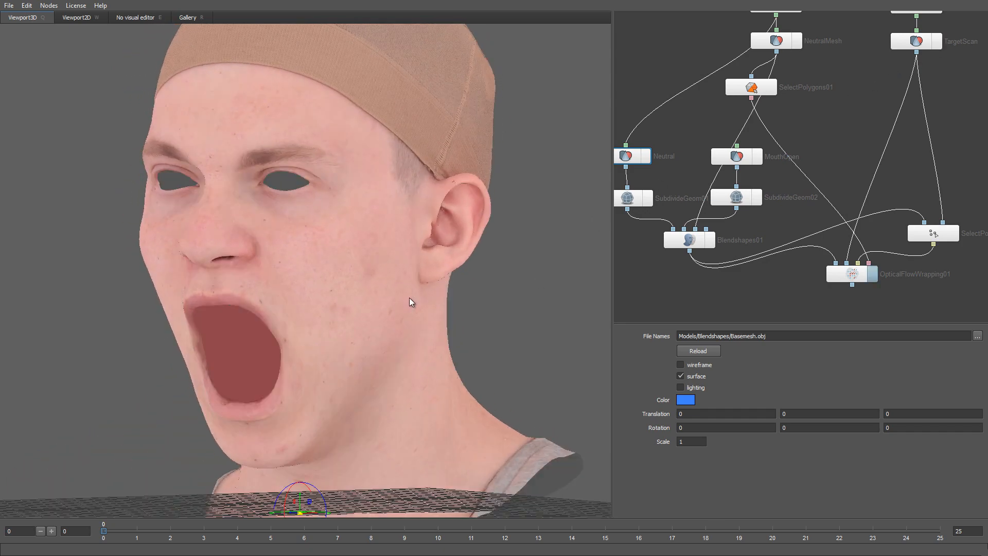
pyautogui.press('`')
pyautogui.press('`')
pyautogui.press('`')
pyautogui.press('`')
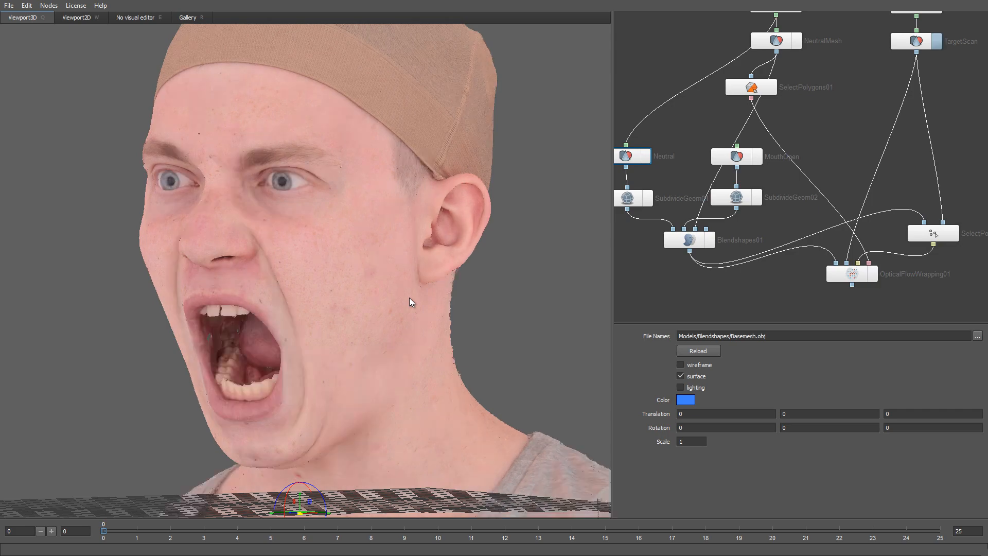
pyautogui.press('`')
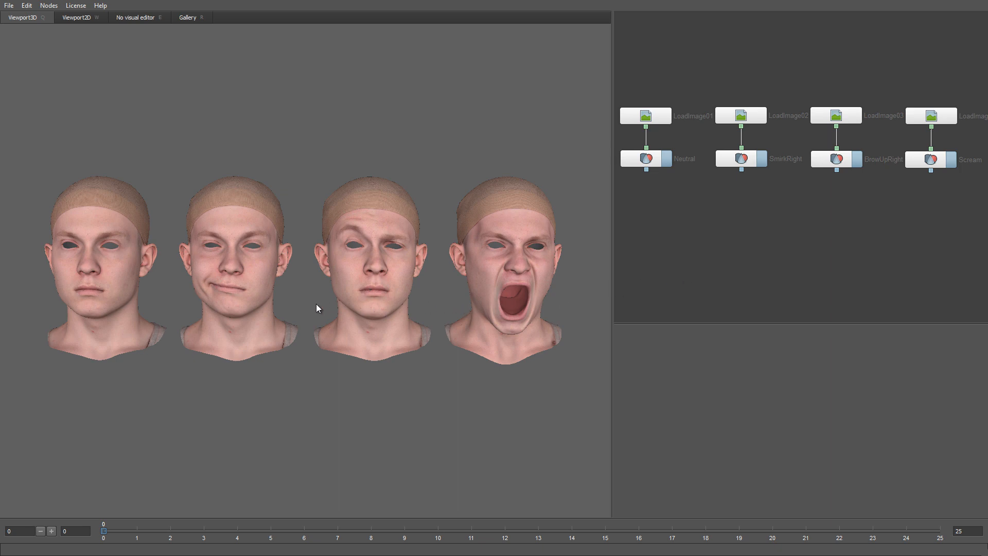
pyautogui.moveTo(310, 309)
pyautogui.mouseDown()
pyautogui.moveTo(366, 290)
pyautogui.moveTo(276, 313)
pyautogui.moveTo(263, 304)
pyautogui.moveTo(280, 295)
pyautogui.moveTo(310, 307)
pyautogui.mouseUp()
pyautogui.click(631, 119)
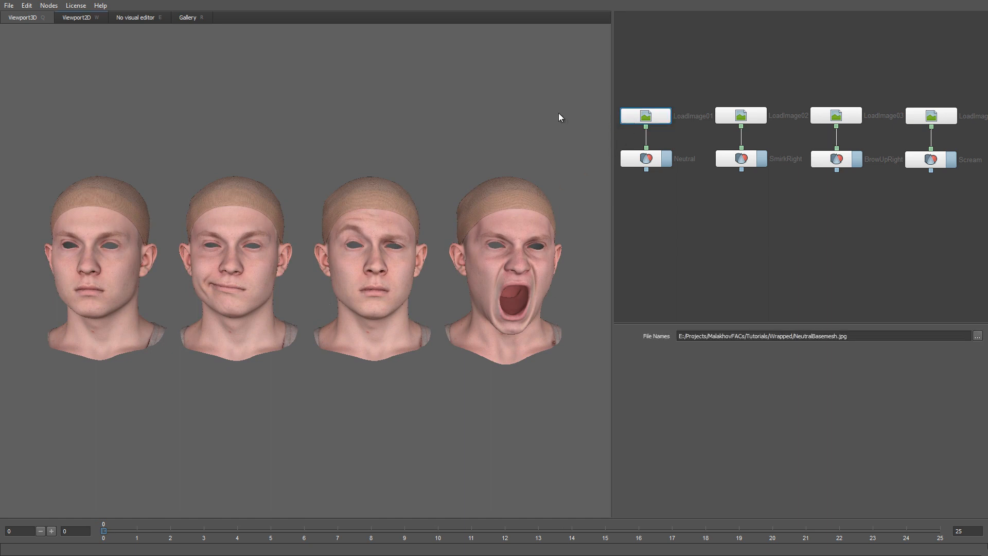
pyautogui.click(92, 18)
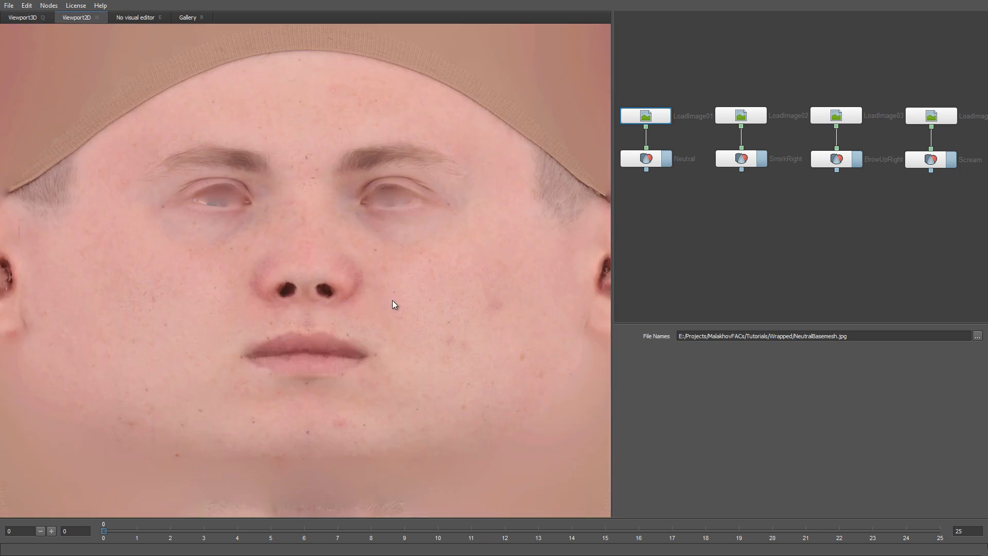
pyautogui.moveTo(392, 299); pyautogui.dragTo(392, 294)
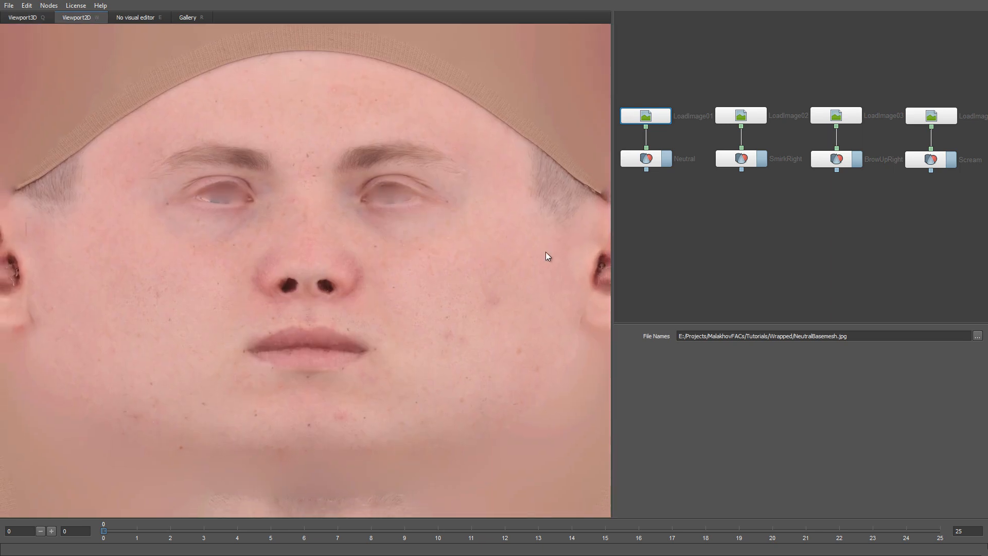
pyautogui.click(920, 117)
pyautogui.click(635, 122)
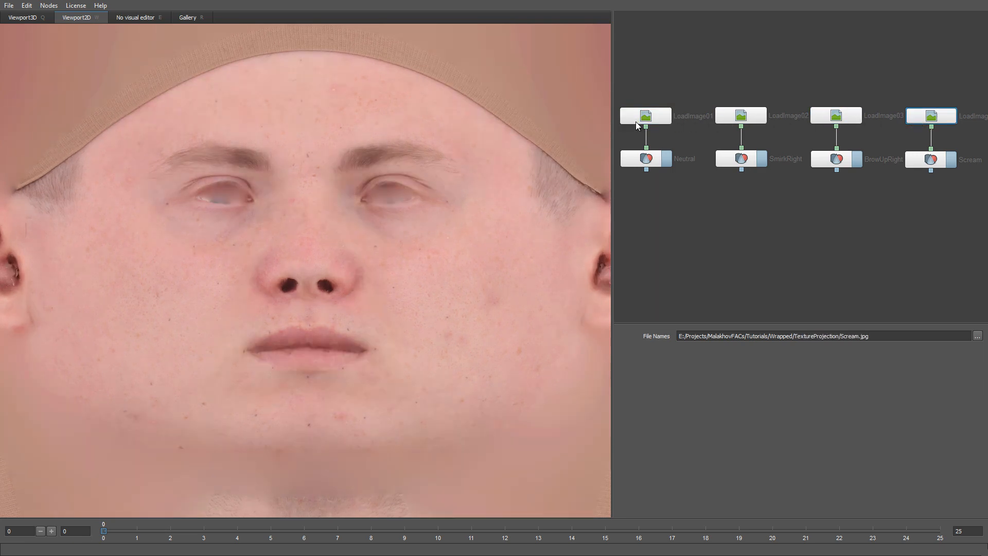
pyautogui.click(41, 20)
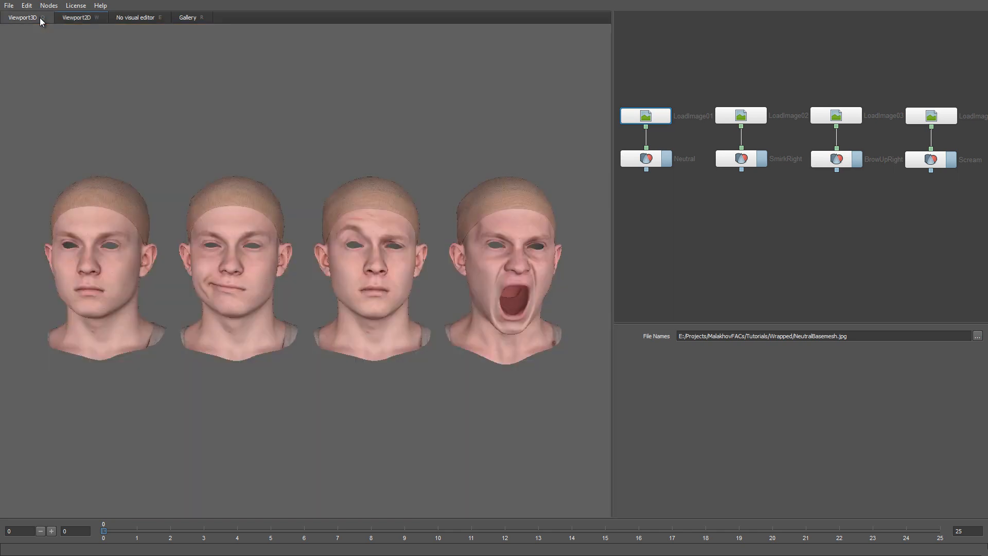
# Step: Add a Blendshapes01 node and wire Neutral, BrowUpRight and Scream into its inputs
pyautogui.rightClick(790, 214)
pyautogui.moveTo(807, 236)
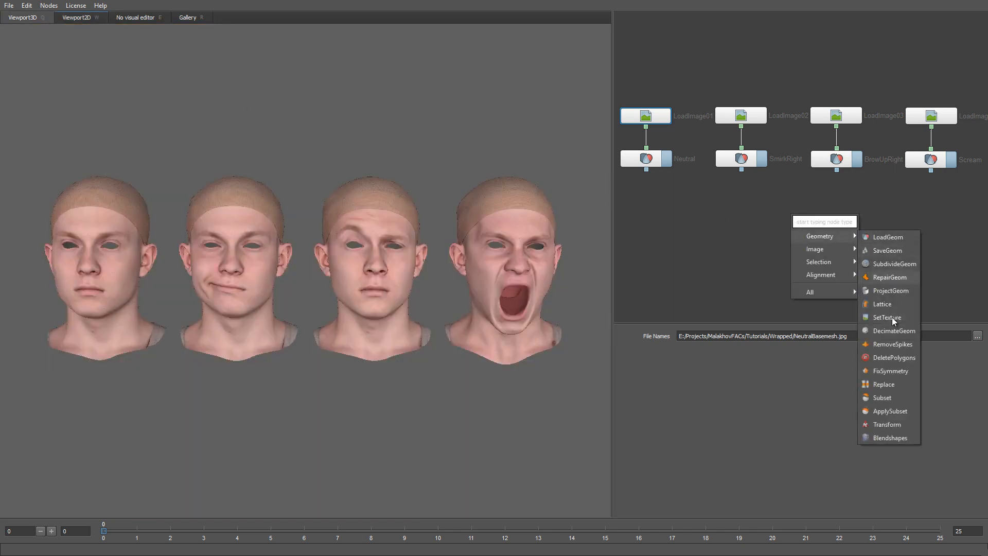
pyautogui.click(891, 437)
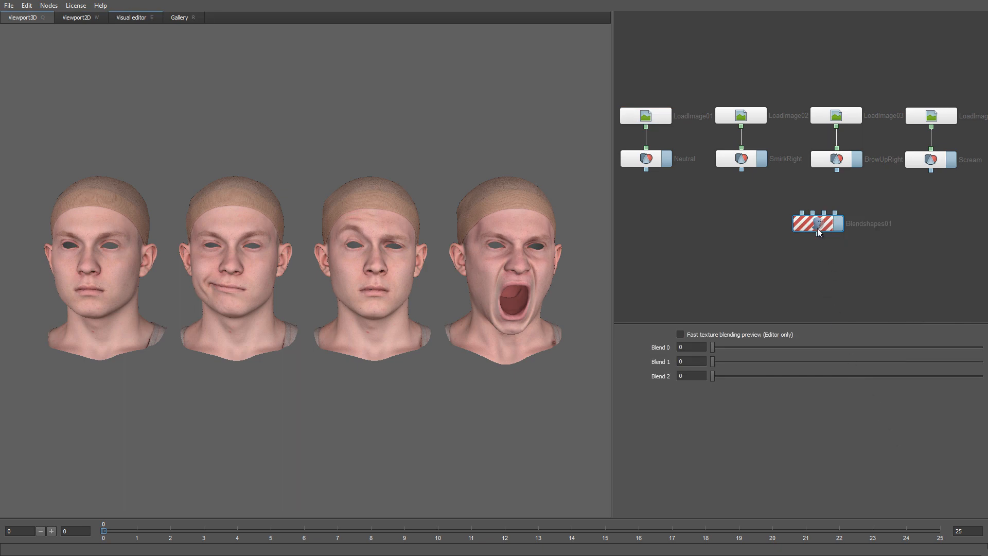
pyautogui.moveTo(817, 228); pyautogui.dragTo(797, 221)
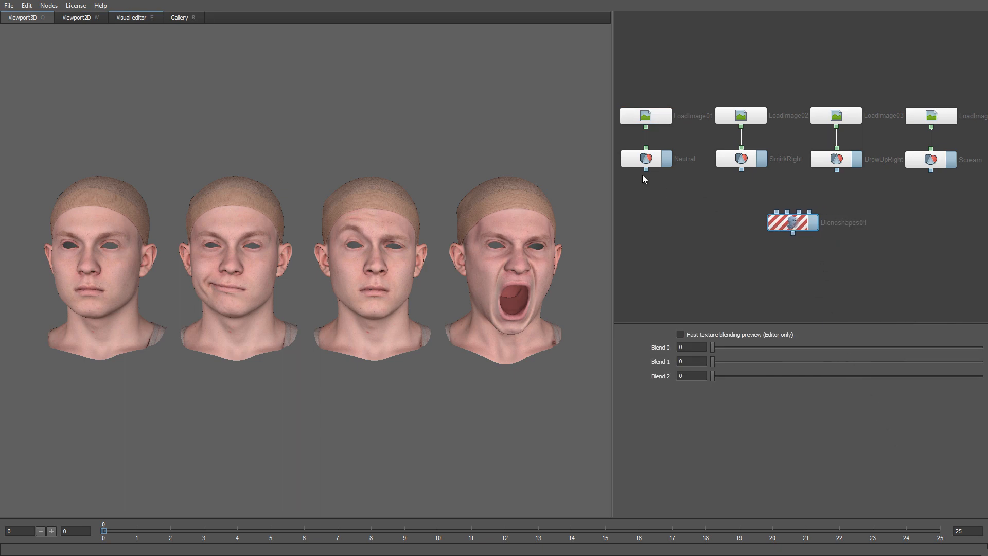
pyautogui.moveTo(646, 169); pyautogui.dragTo(777, 211)
pyautogui.moveTo(836, 170); pyautogui.dragTo(802, 207)
pyautogui.moveTo(928, 172); pyautogui.dragTo(811, 211)
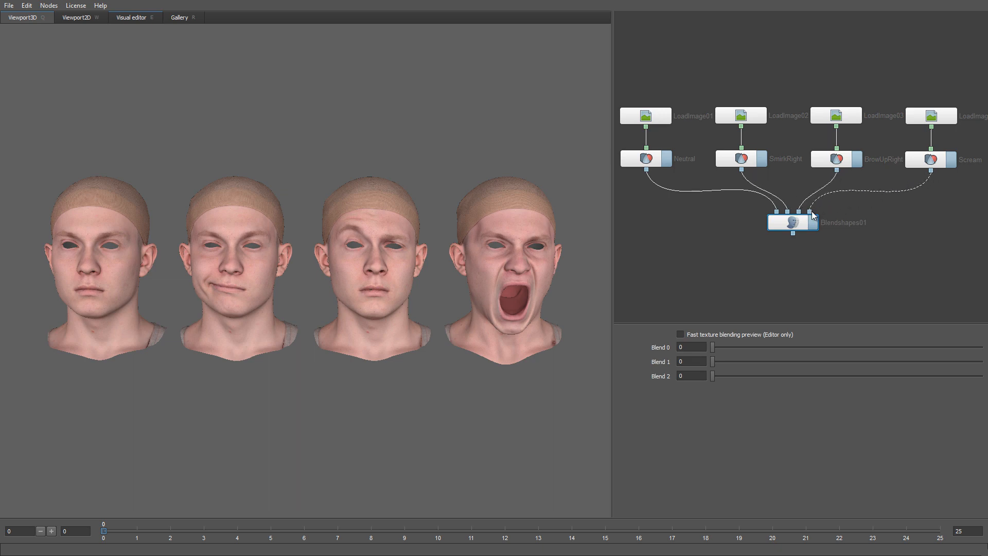
# Step: Turn off lighting on the Neutral head and view Blendshapes01 in the visual editor
pyautogui.click(641, 161)
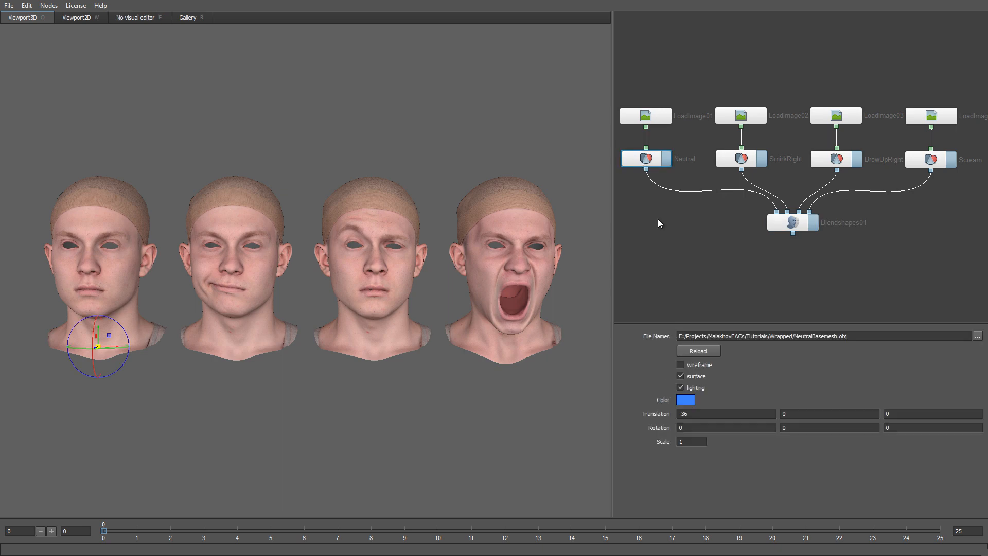
pyautogui.click(696, 386)
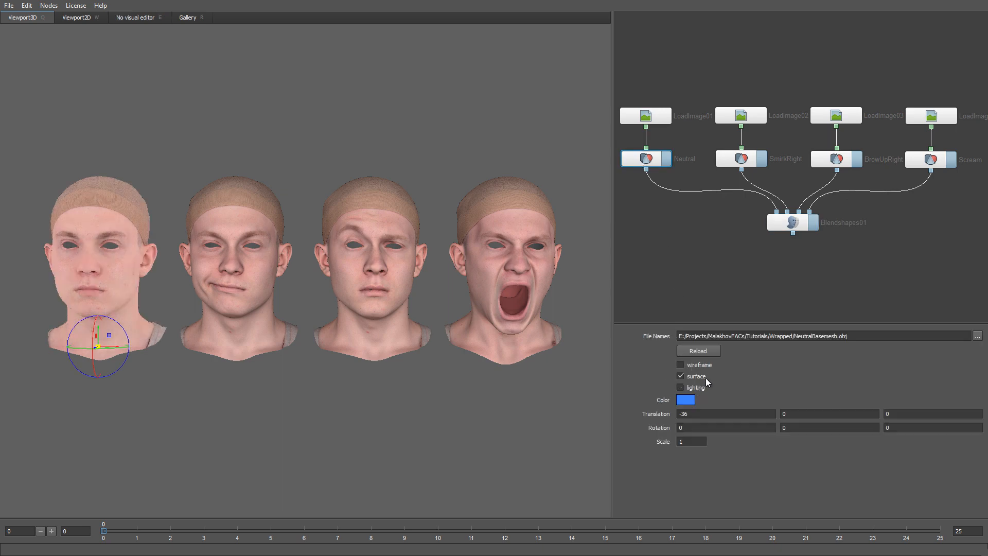
pyautogui.click(797, 224)
pyautogui.click(140, 18)
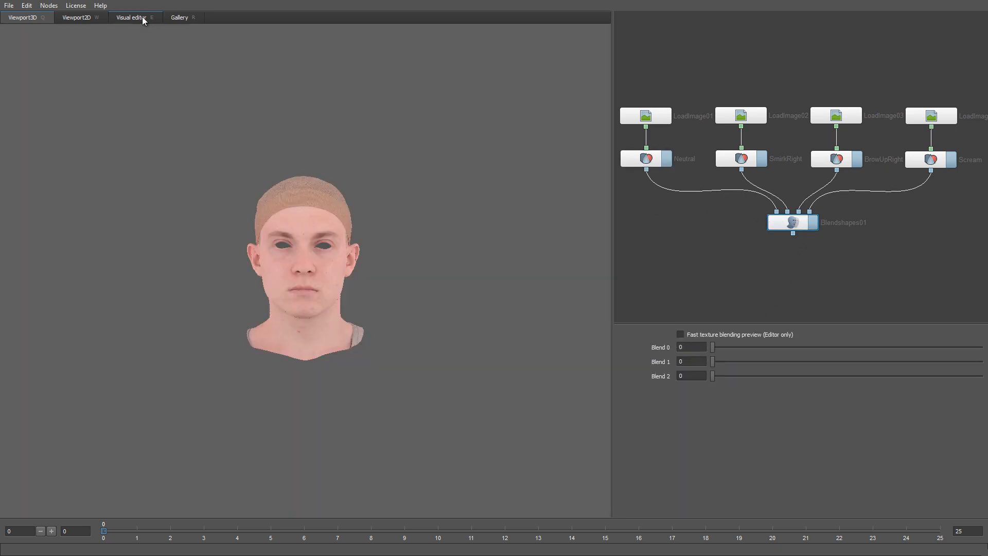
# Step: Blend in the BrowUpRight raise, comparing with fast texture blending preview on and off
pyautogui.scroll(10, 380, 412)
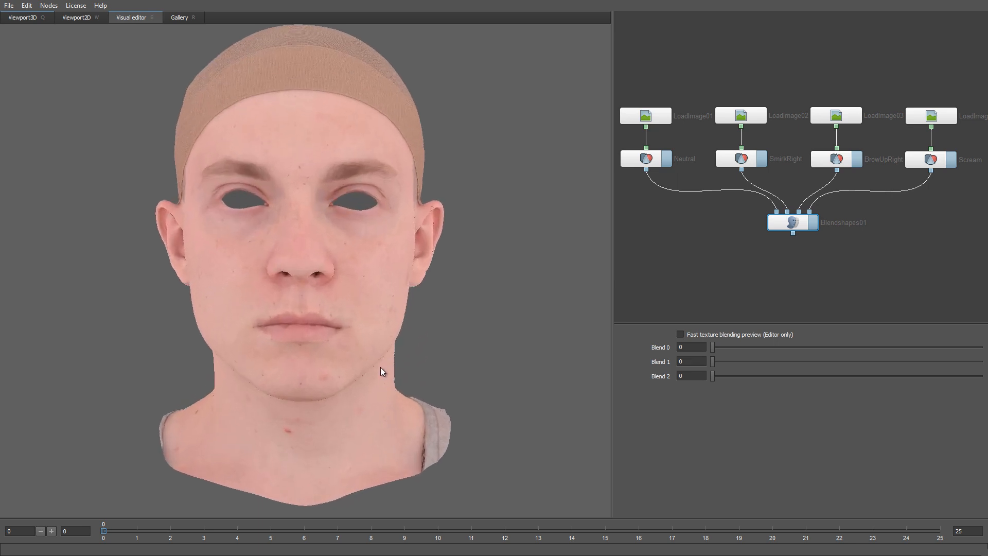
pyautogui.scroll(5, 377, 314)
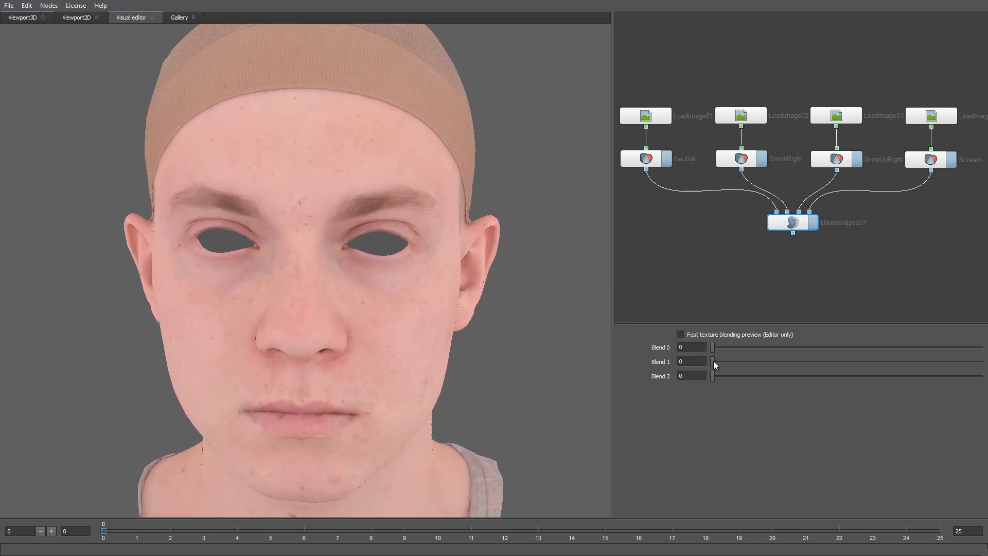
pyautogui.moveTo(713, 361); pyautogui.dragTo(985, 374)
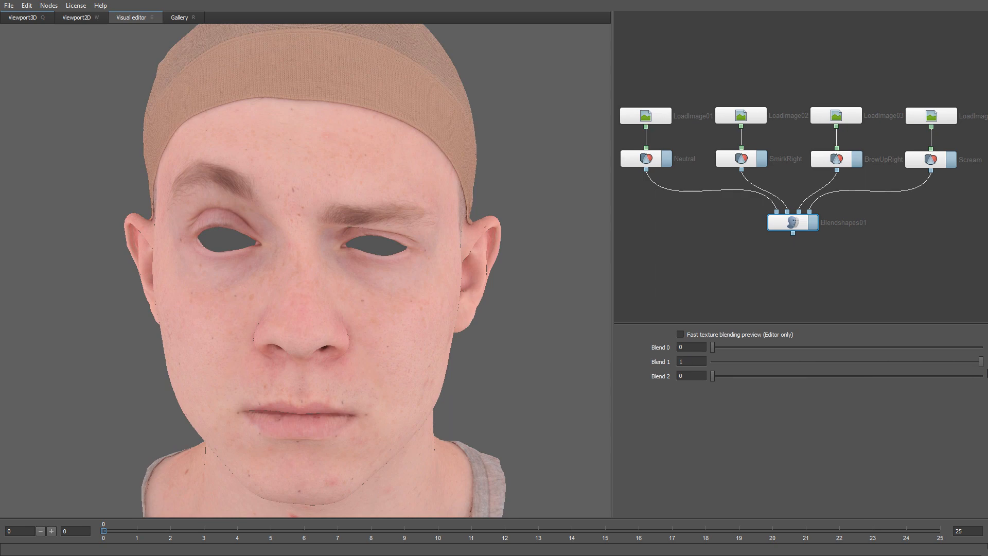
pyautogui.click(680, 335)
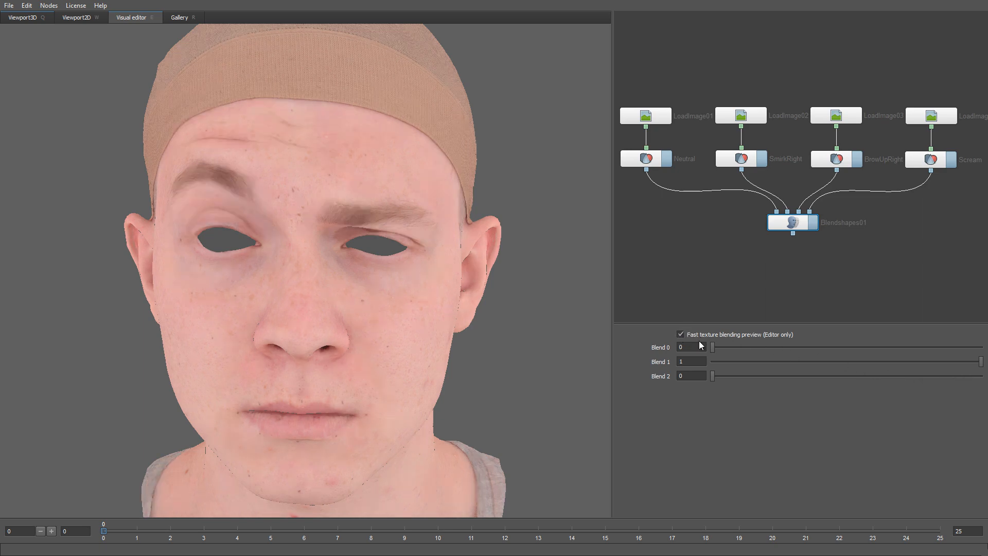
pyautogui.moveTo(980, 366); pyautogui.dragTo(698, 379)
pyautogui.click(731, 334)
pyautogui.click(731, 335)
# Step: From a turned, chin-up view, blend in the SmirkRight smirk and remove it
pyautogui.scroll(-1, 537, 382)
pyautogui.moveTo(536, 382); pyautogui.dragTo(536, 358)
pyautogui.moveTo(718, 347)
pyautogui.mouseDown()
pyautogui.moveTo(949, 347)
pyautogui.moveTo(862, 349)
pyautogui.moveTo(967, 358)
pyautogui.moveTo(712, 354)
pyautogui.mouseUp()
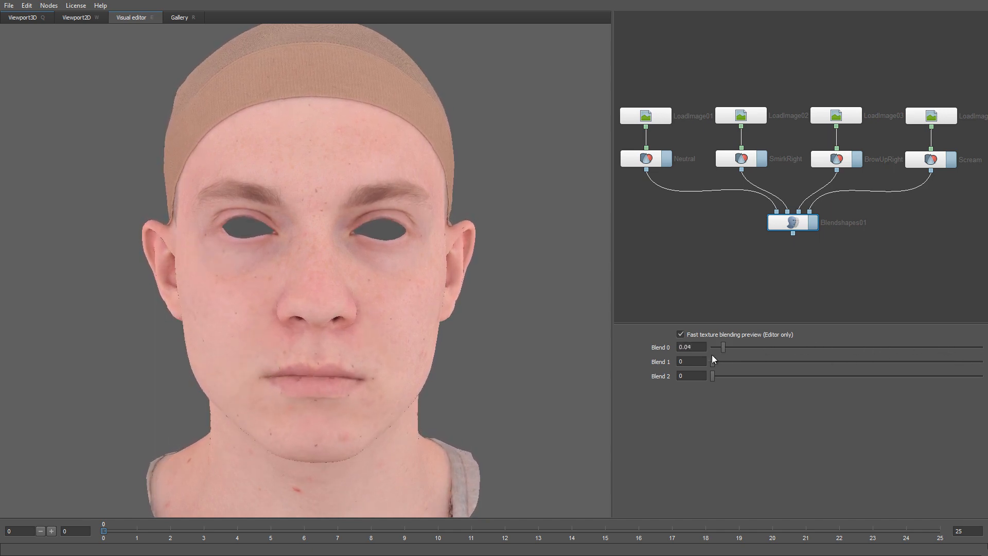
pyautogui.moveTo(582, 373); pyautogui.dragTo(470, 359)
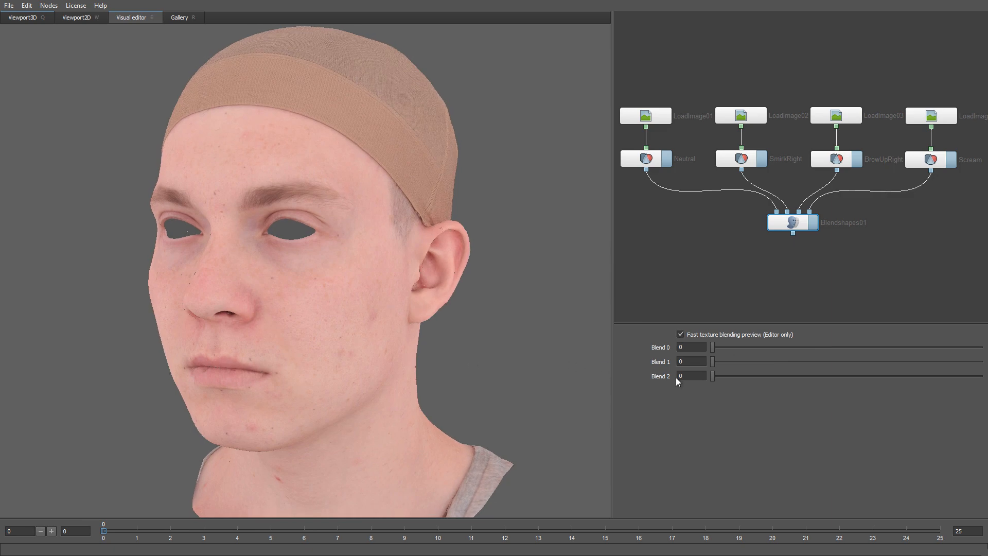
# Step: Blend the Scream shape up to a fully open mouth, framing the face
pyautogui.moveTo(713, 375); pyautogui.dragTo(982, 383)
pyautogui.moveTo(431, 395); pyautogui.dragTo(442, 352, button='middle')
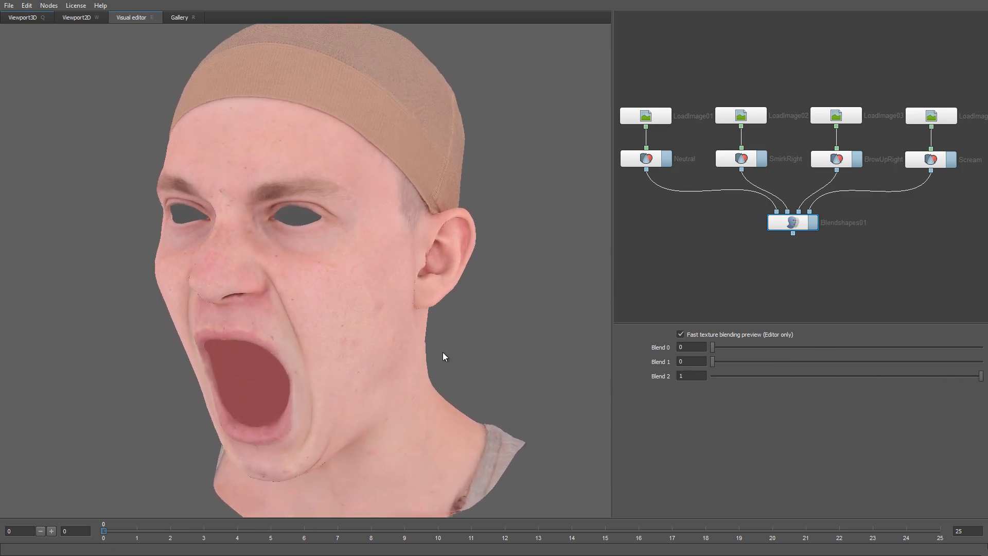
pyautogui.moveTo(443, 352); pyautogui.dragTo(468, 380, button='right')
pyautogui.moveTo(468, 380); pyautogui.dragTo(493, 351, button='middle')
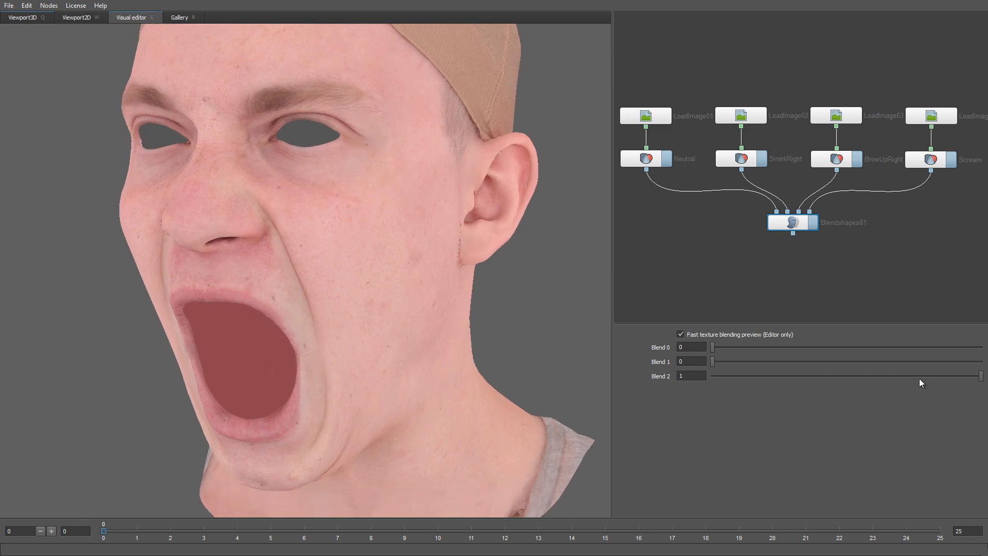
pyautogui.moveTo(981, 376)
pyautogui.mouseDown()
pyautogui.moveTo(798, 376)
pyautogui.moveTo(986, 393)
pyautogui.mouseUp()
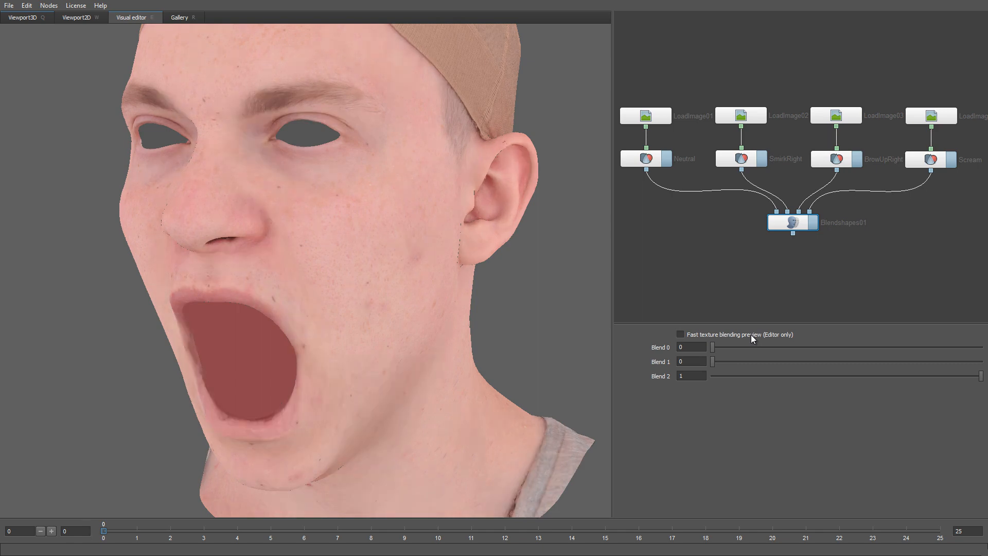
# Step: Return the Scream blend to 0 and orbit the head back to a centered frontal view
pyautogui.scroll(-3, 494, 379)
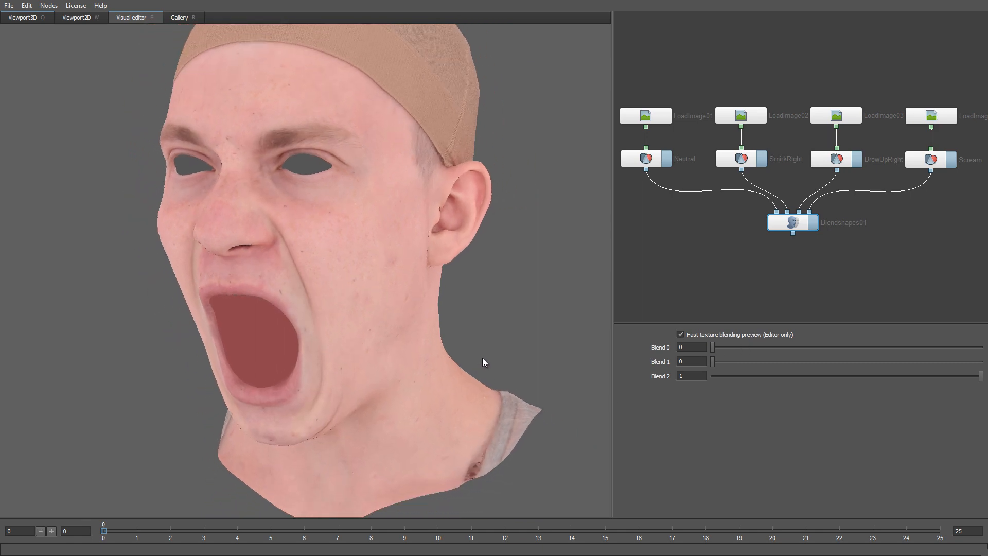
pyautogui.moveTo(980, 376); pyautogui.dragTo(701, 365)
pyautogui.moveTo(362, 297); pyautogui.dragTo(427, 307)
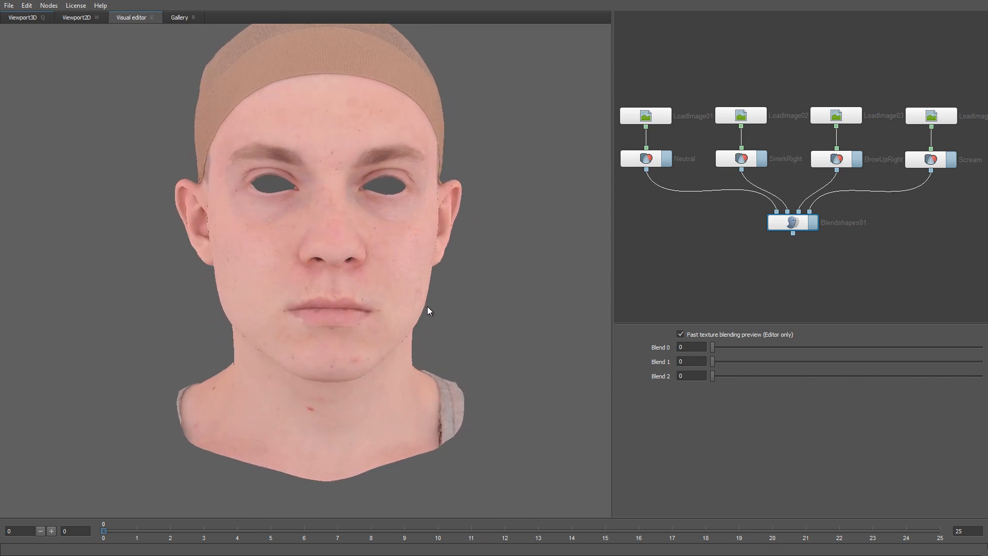
pyautogui.moveTo(427, 307); pyautogui.dragTo(416, 338, button='middle')
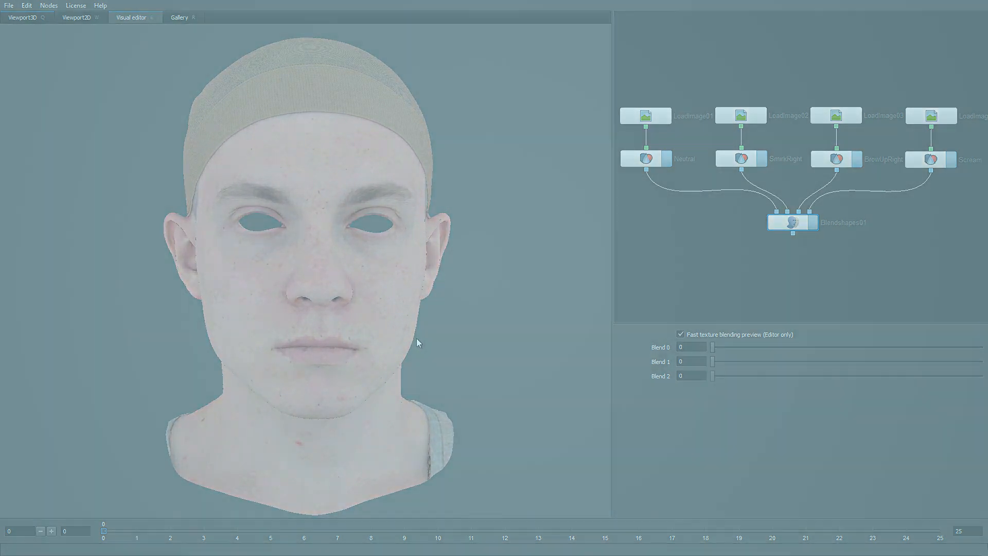